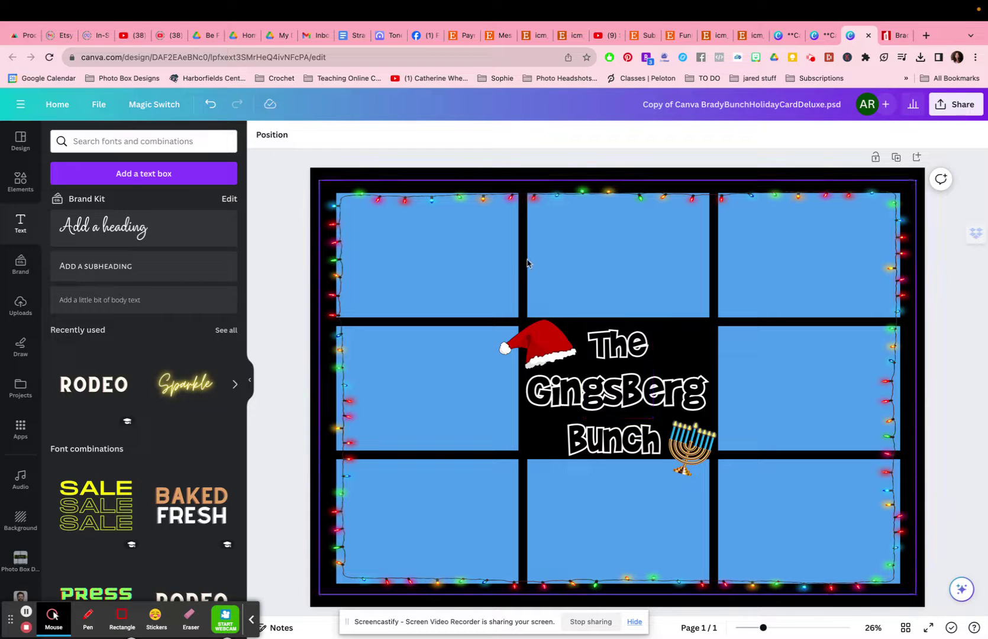
Look over the text effect options for the GingsBerg Bunch title, then close them.
left_click(571, 402)
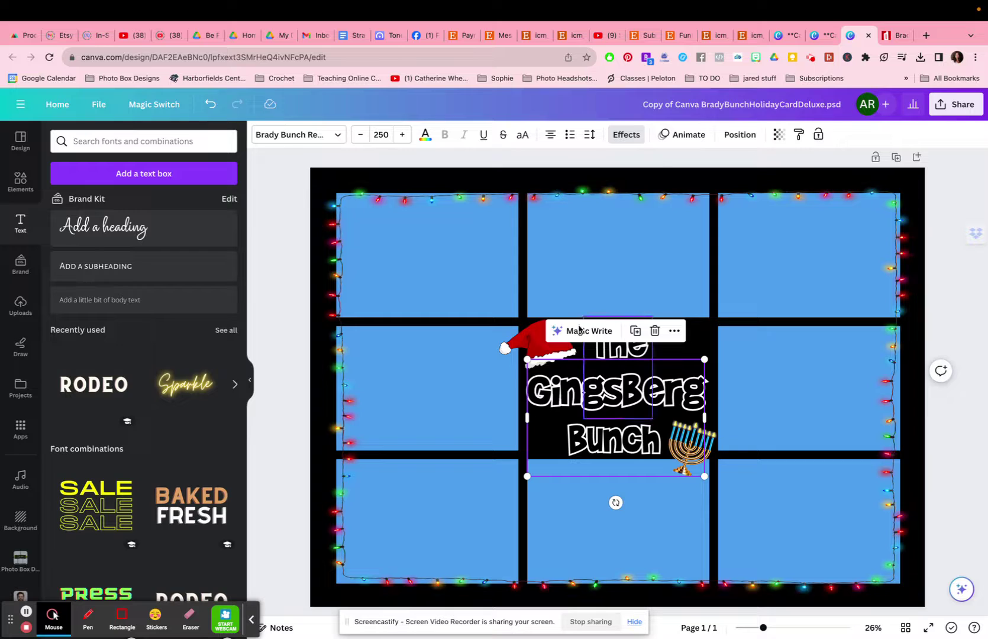
left_click(624, 135)
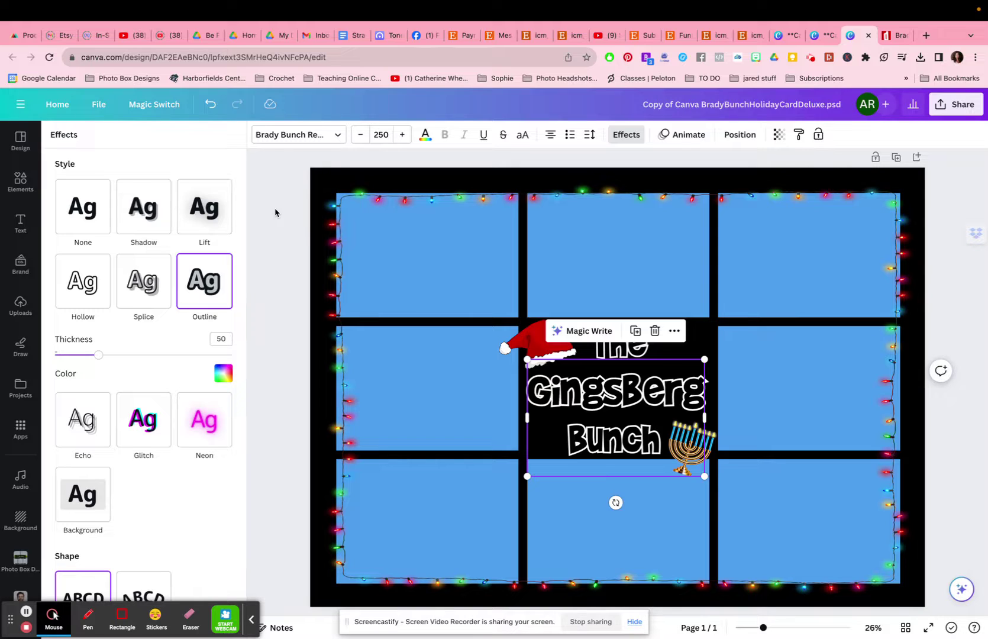
left_click(263, 242)
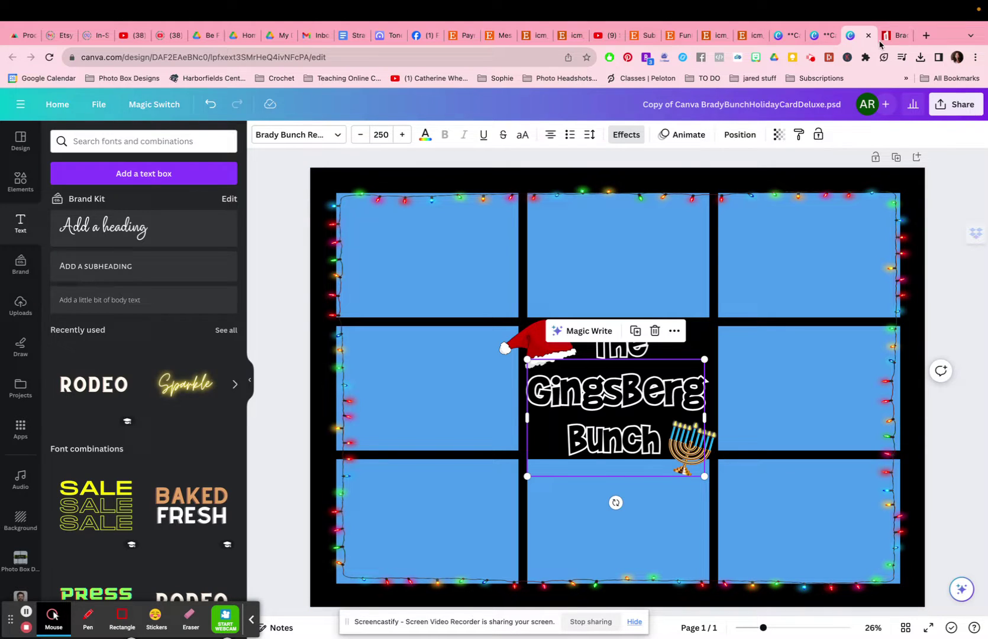
Download the Brady Bunch Remastered font from dafont into the FOR CANVA DEMO.psd folder.
left_click(898, 36)
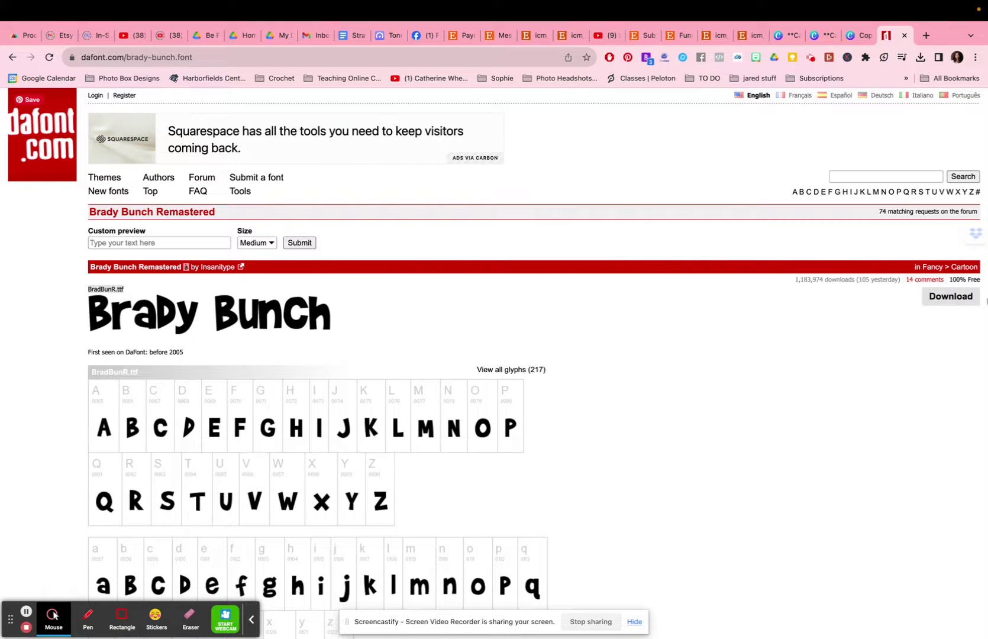
left_click(952, 303)
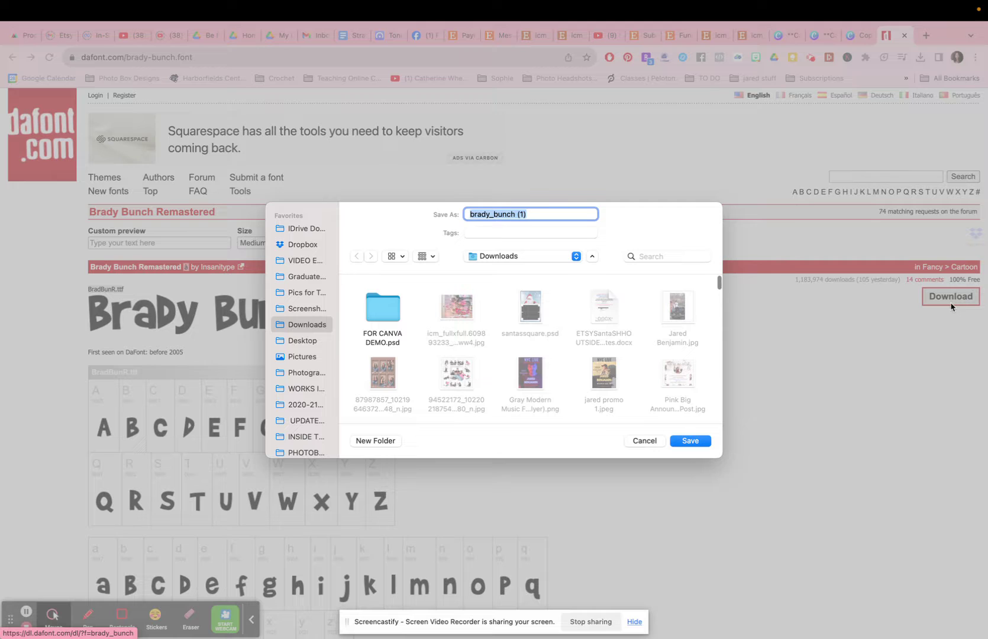
double_click(388, 303)
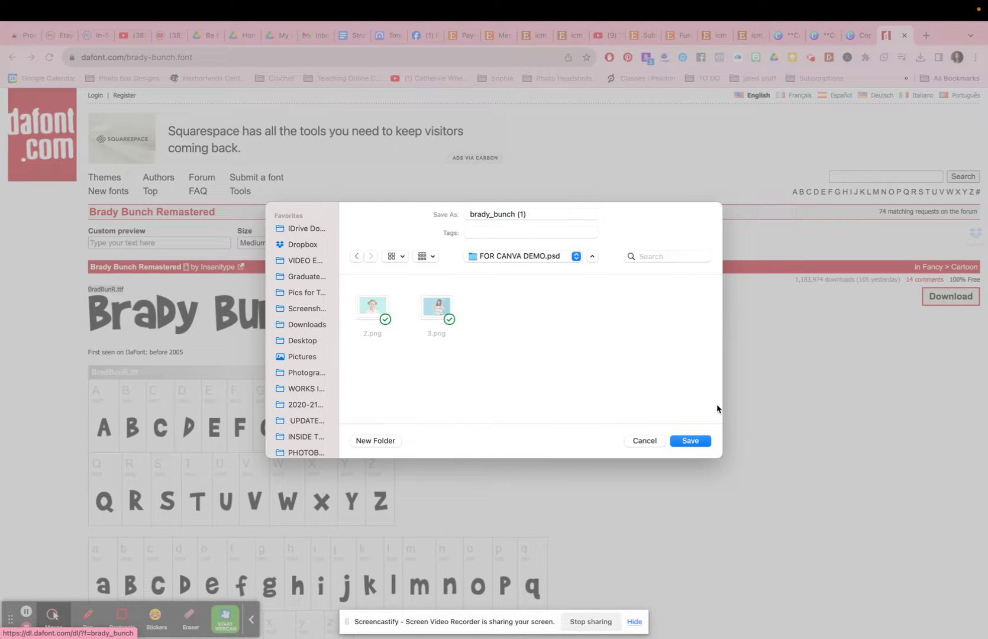
left_click(699, 441)
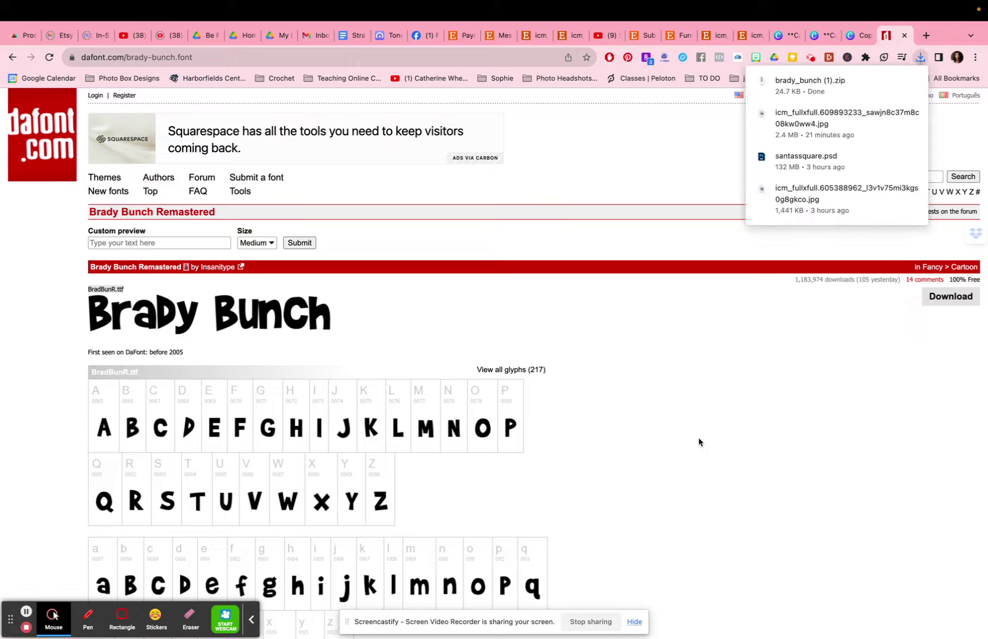
left_click(850, 37)
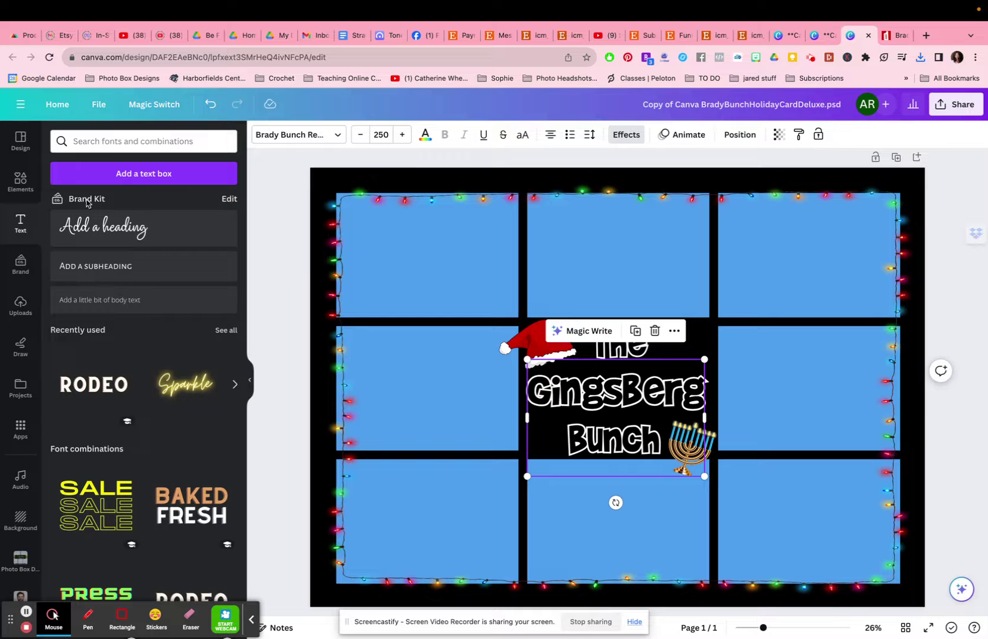
Start a font upload from the brand kit, browse FOR CANVA DEMO.psd, then cancel.
left_click(230, 199)
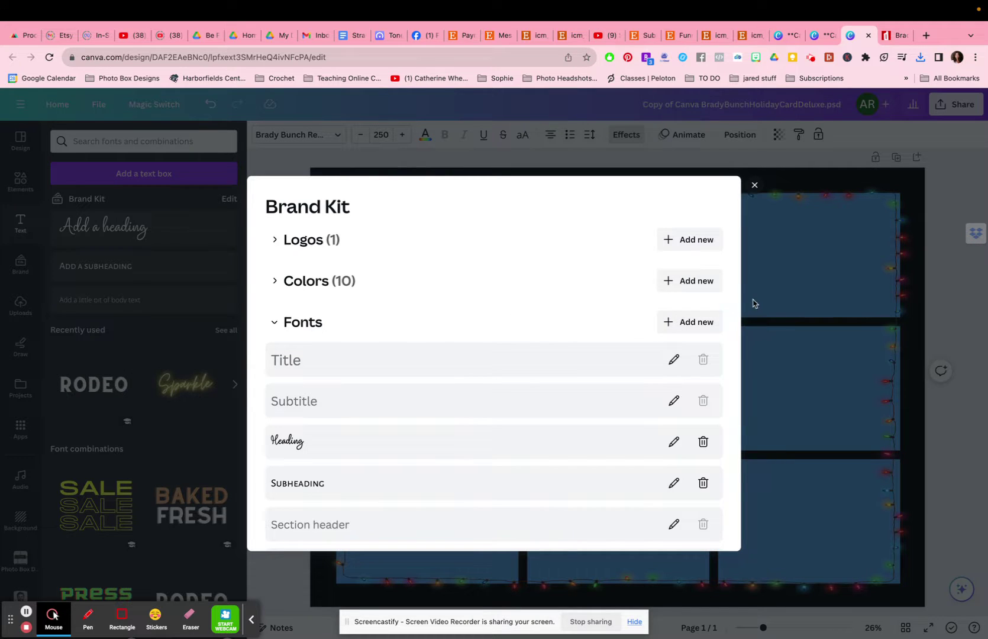
left_click(706, 322)
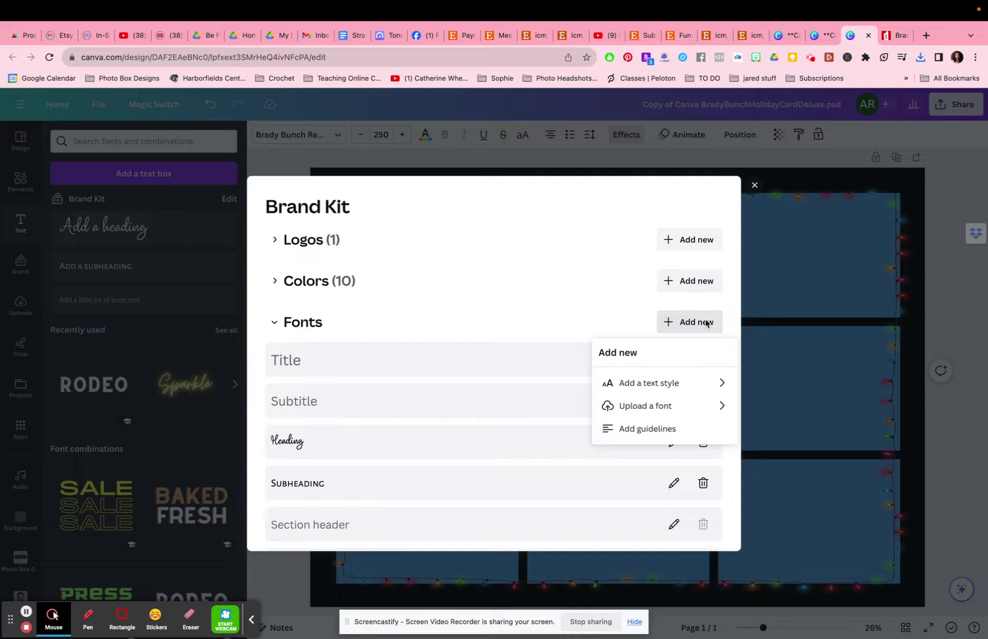
left_click(671, 408)
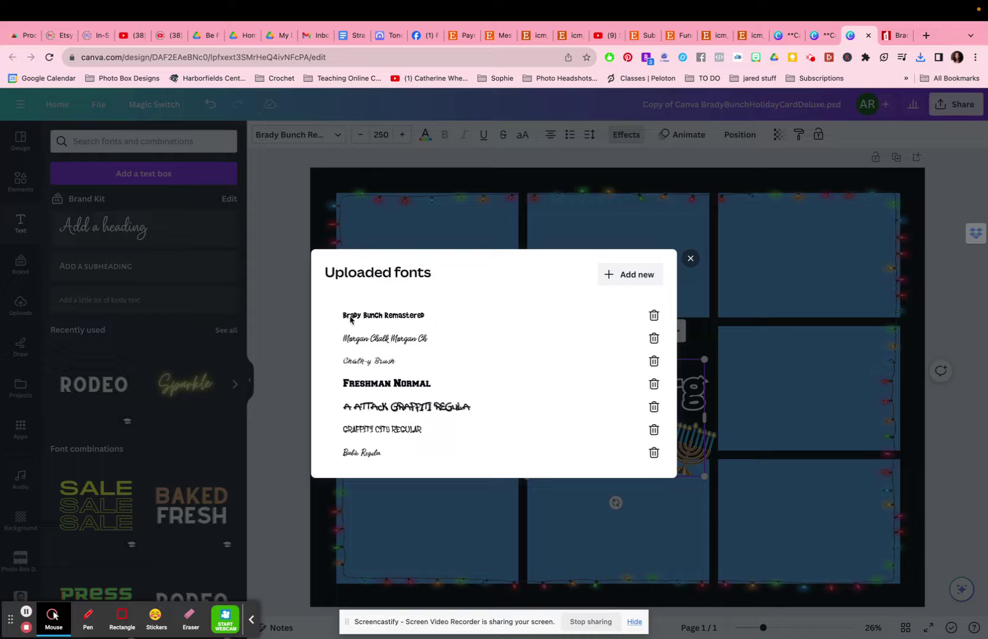
left_click(619, 282)
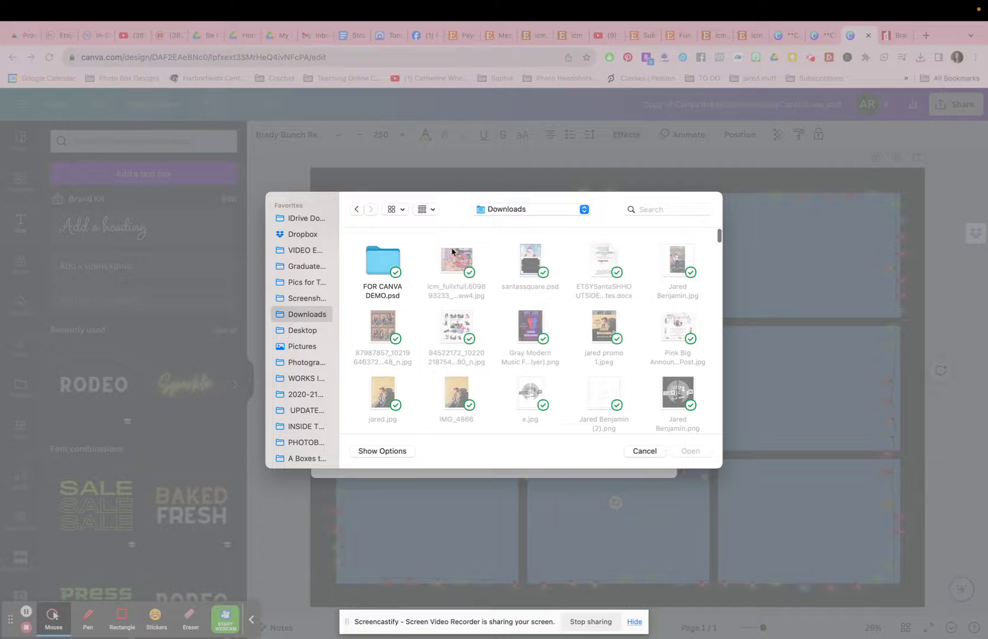
left_click(375, 259)
double_click(375, 259)
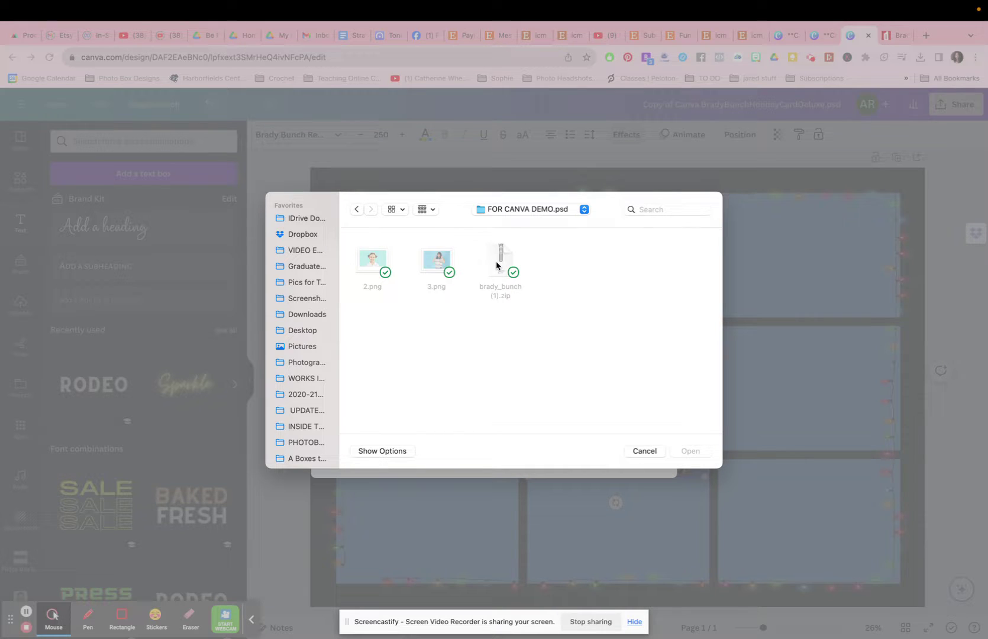
left_click(644, 452)
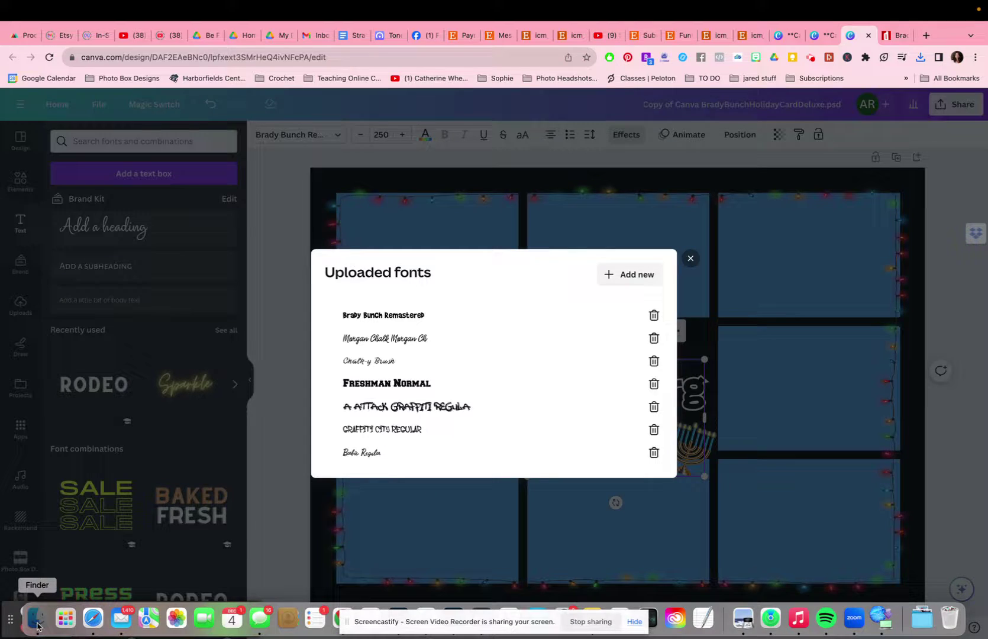
Unzip brady_bunch (1).zip in FOR CANVA DEMO.psd to extract BradBunR.ttf, then go back to Chrome.
left_click(37, 624)
double_click(362, 254)
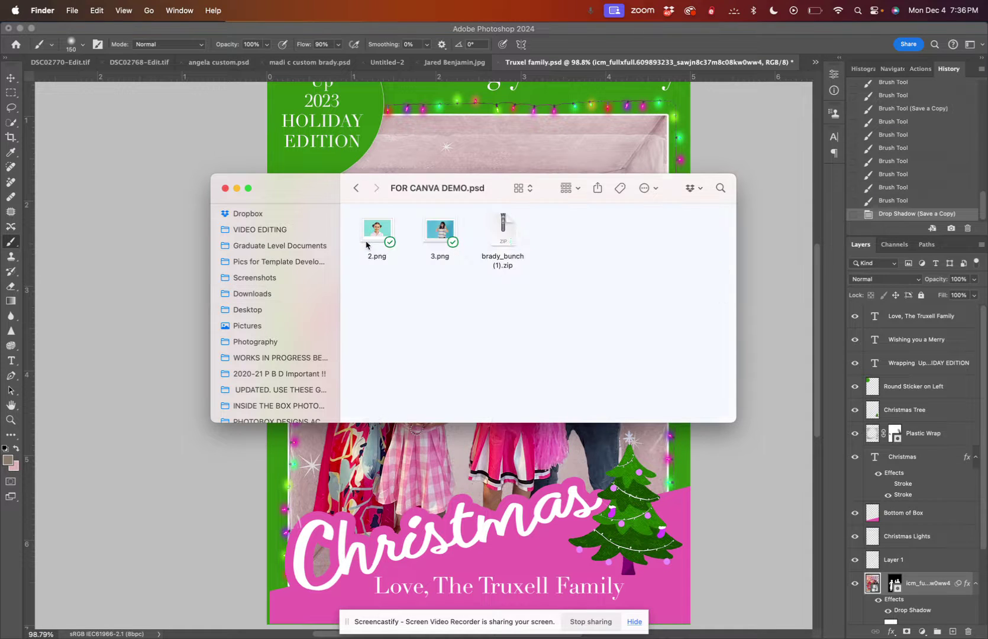
left_click(512, 228)
double_click(512, 228)
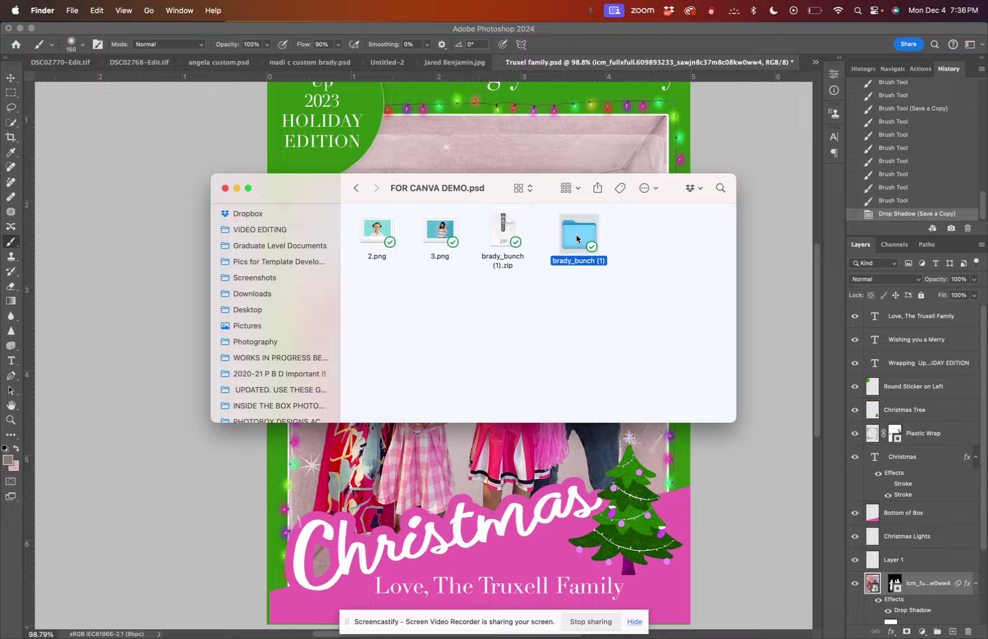
double_click(577, 239)
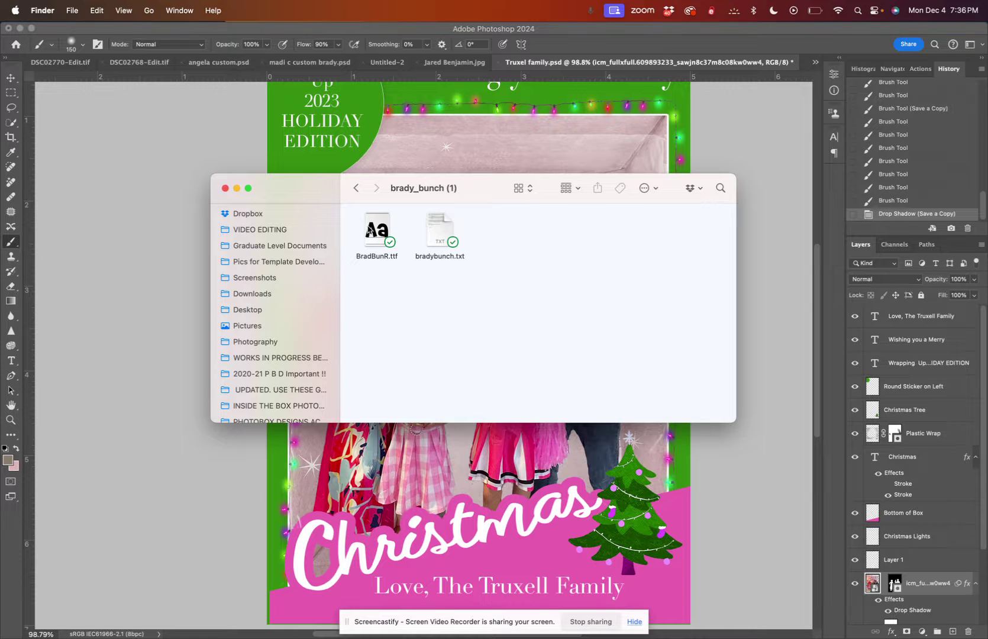
left_click(417, 625)
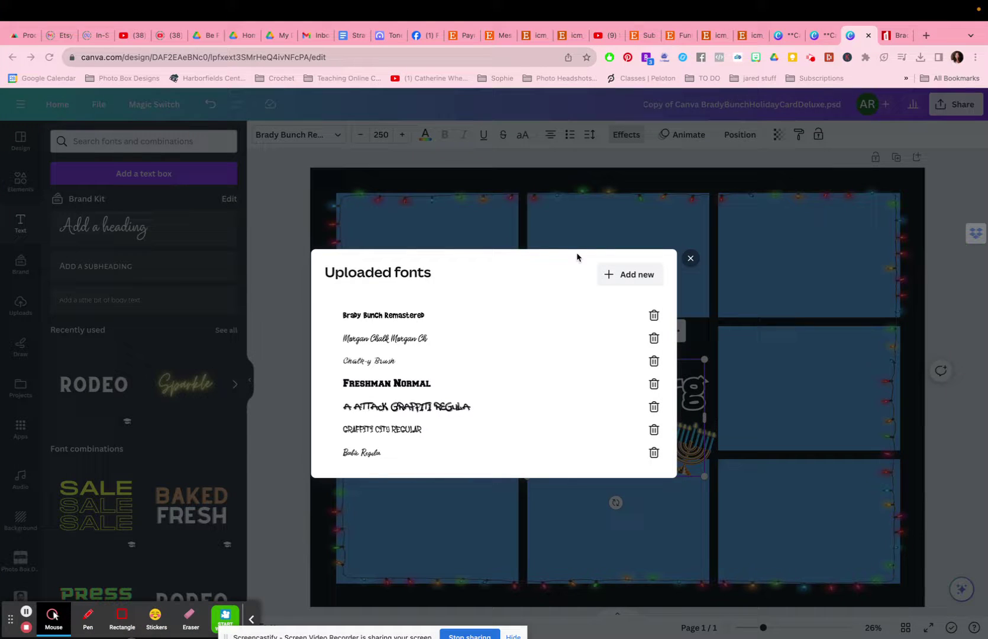
Try uploading BradBunR.ttf, cancel the duplicate-font conflict and close Uploaded fonts.
left_click(638, 276)
double_click(372, 265)
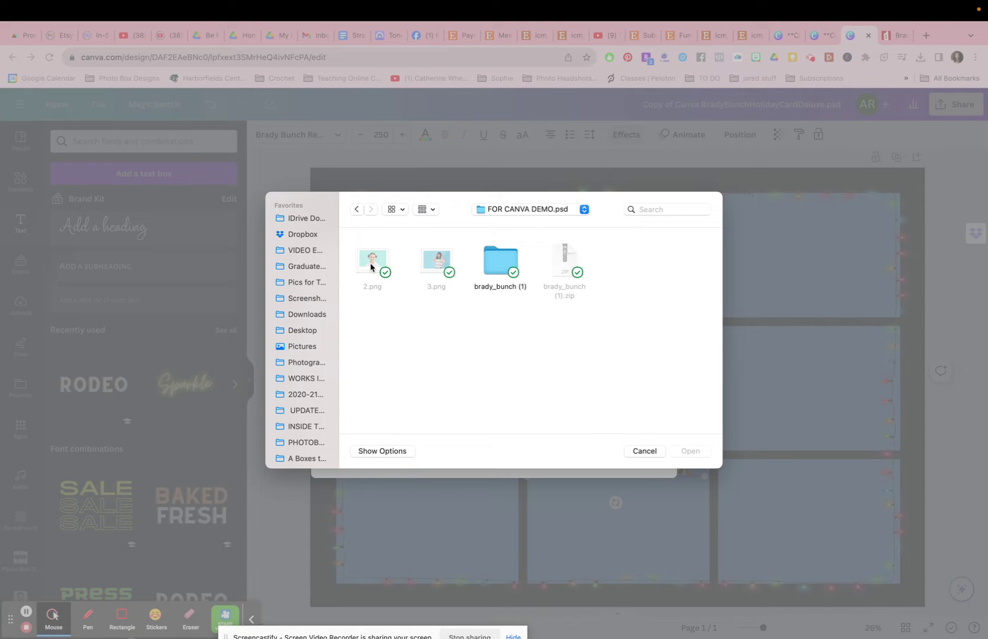
double_click(510, 264)
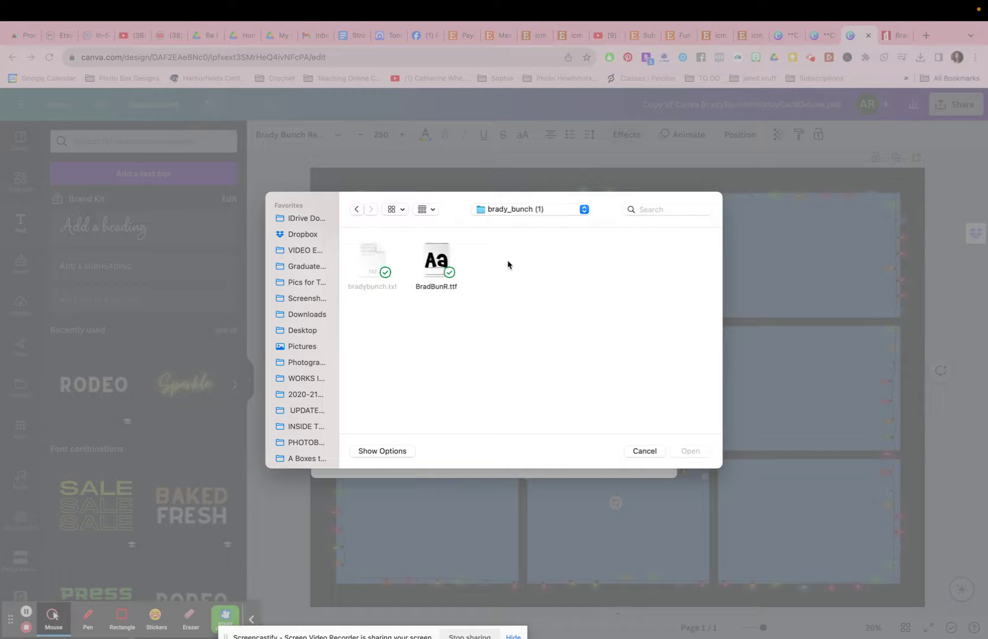
left_click(438, 264)
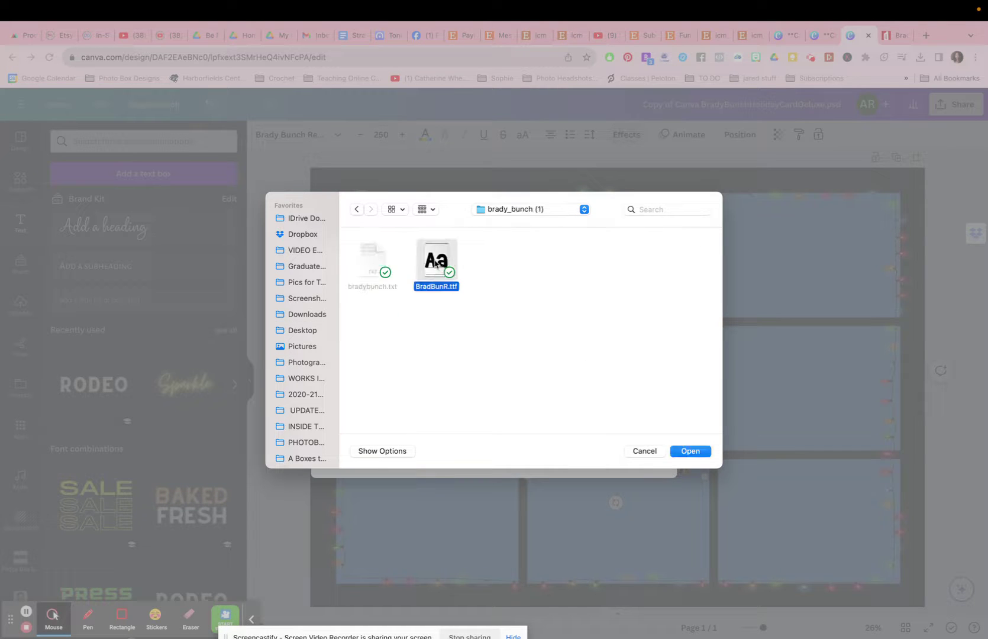
left_click(685, 455)
left_click(565, 403)
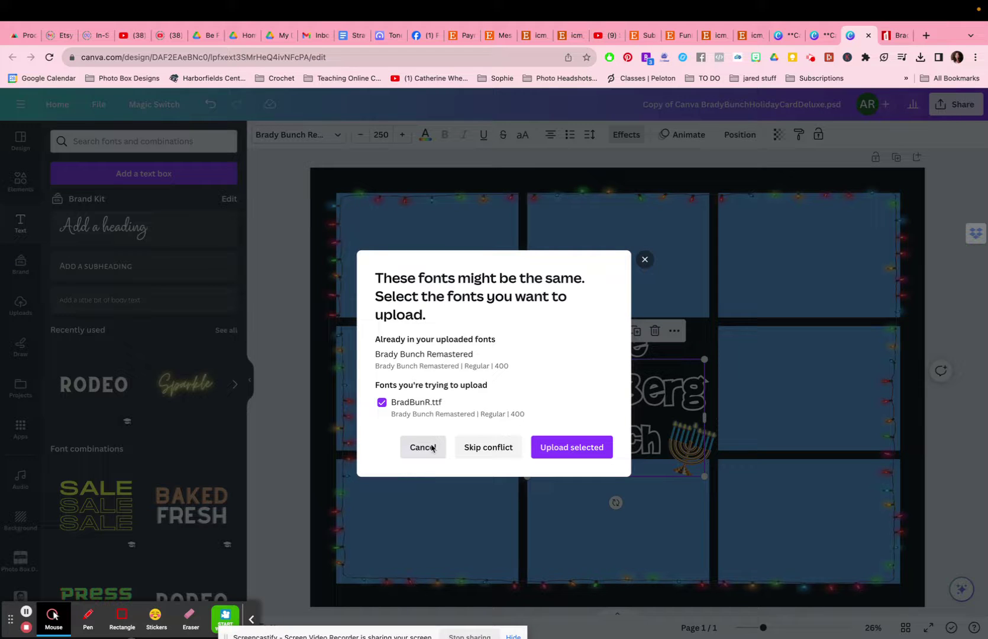
left_click(431, 448)
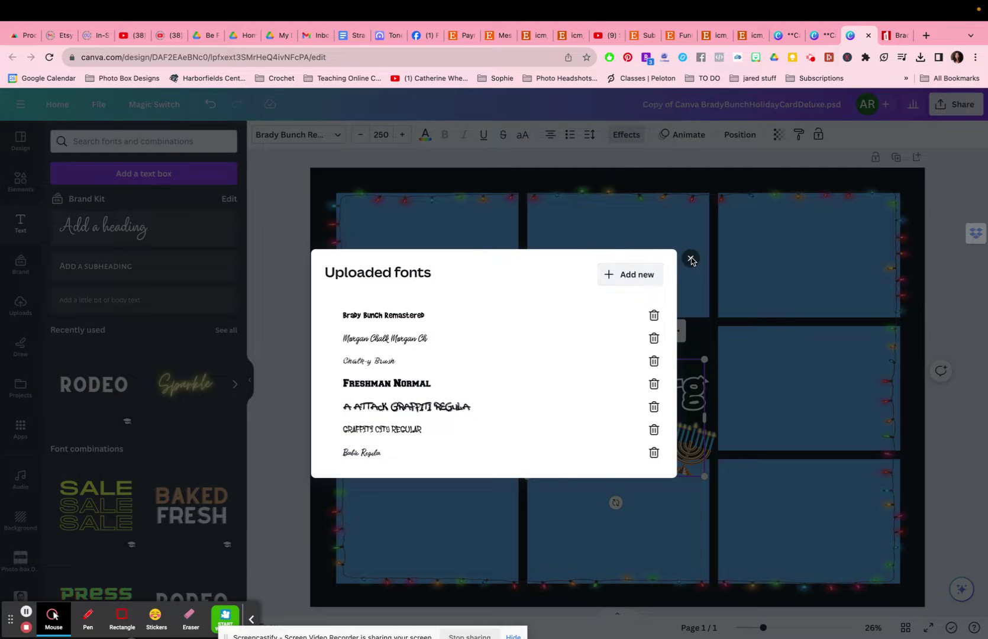
left_click(690, 258)
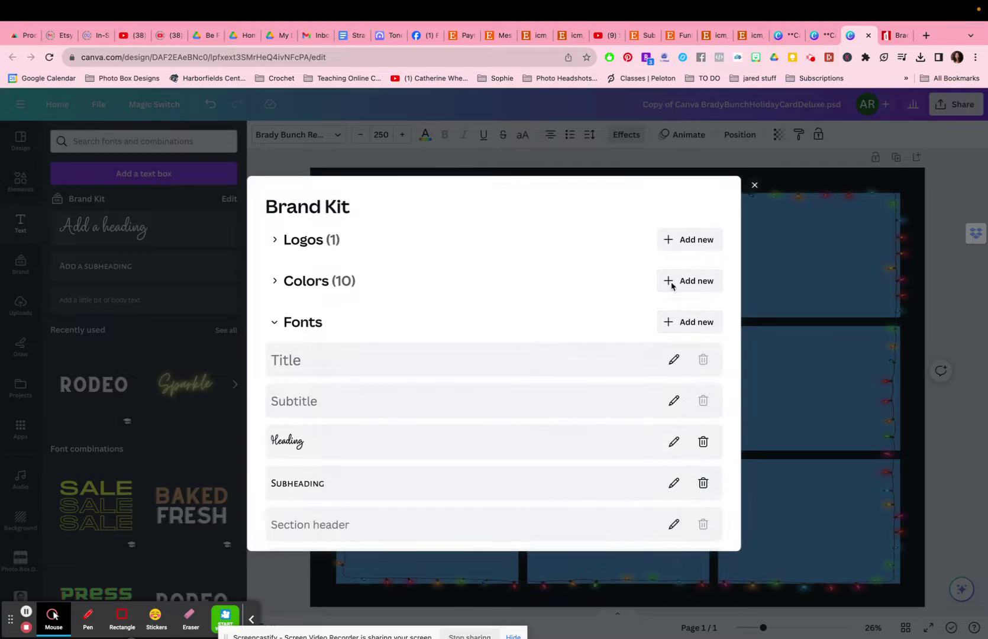
Replace the word GingsBerg in the card title with House.
left_click(754, 187)
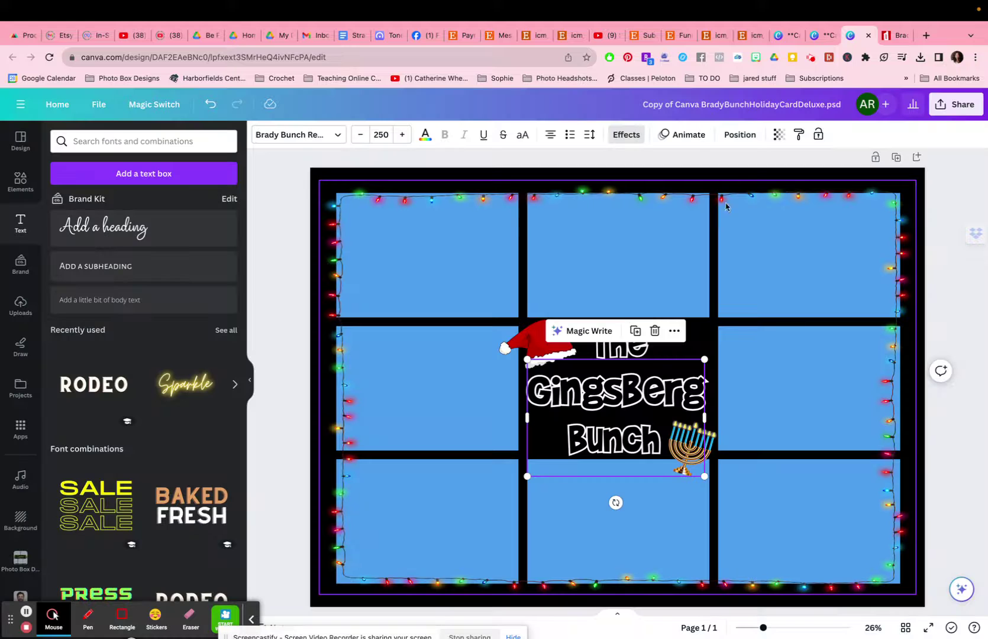
double_click(571, 392)
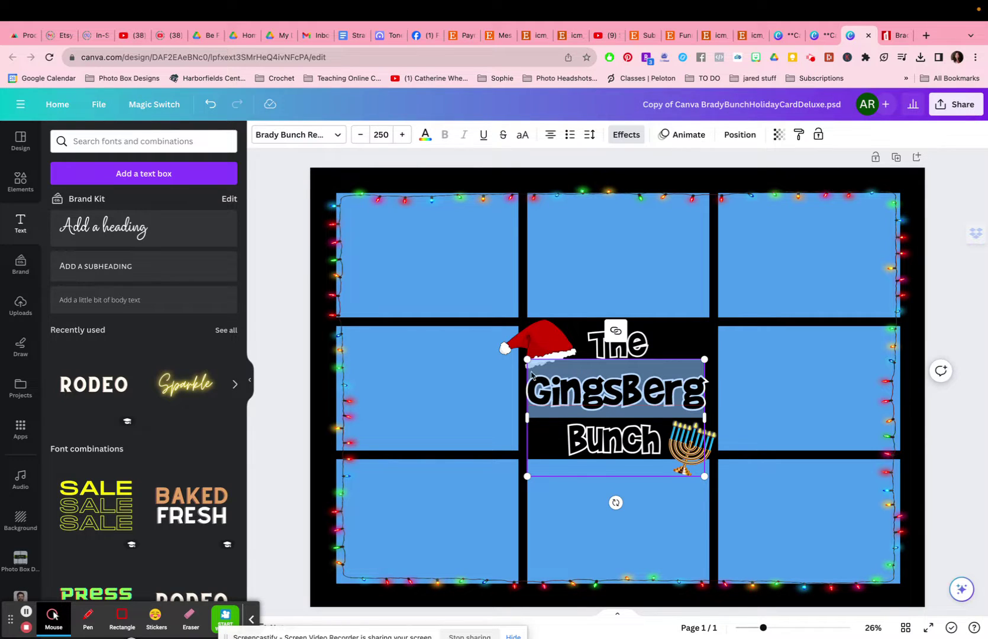
left_click(335, 135)
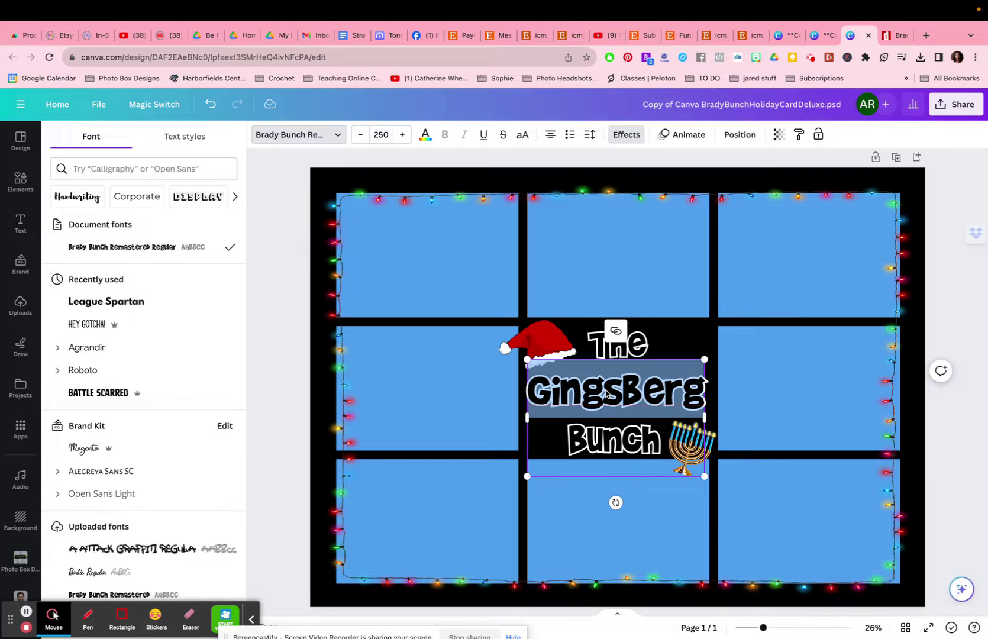
left_click(866, 408)
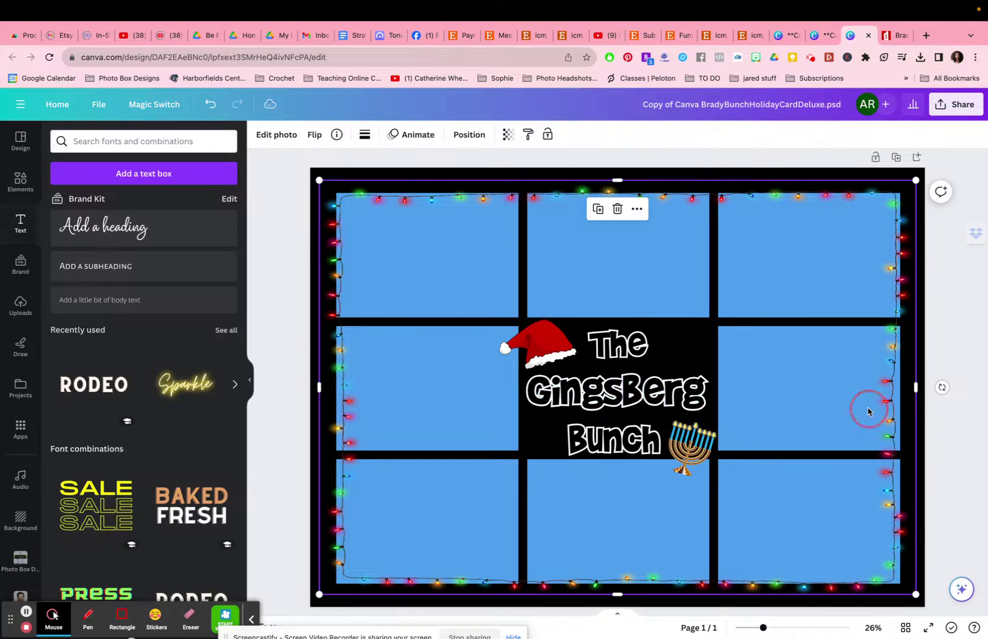
double_click(664, 391)
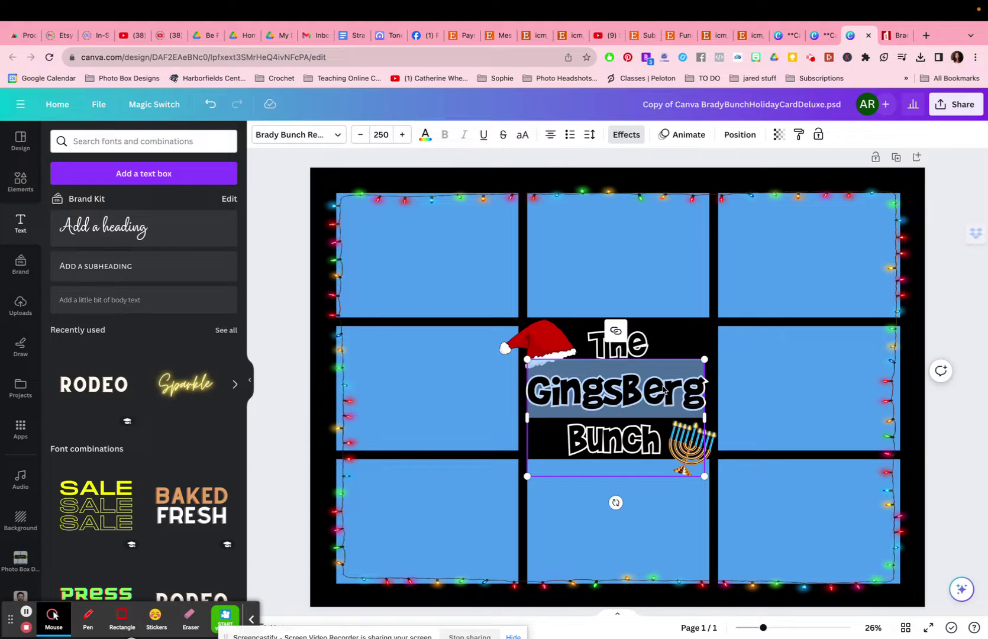
type("House")
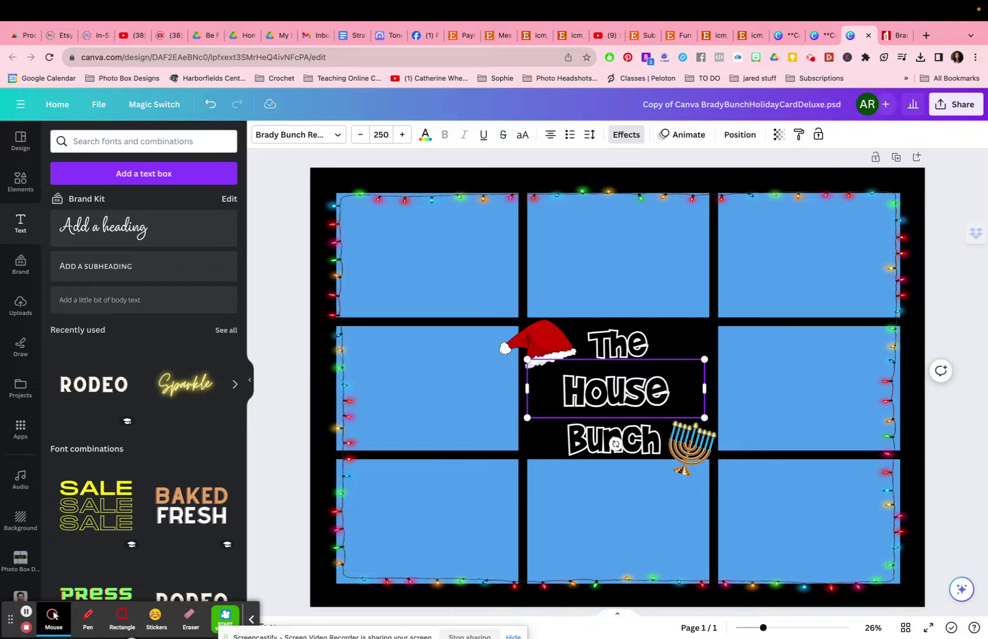
left_click(763, 410)
Replace Bunch with Family, widening the line so it fits and centring it.
double_click(613, 448)
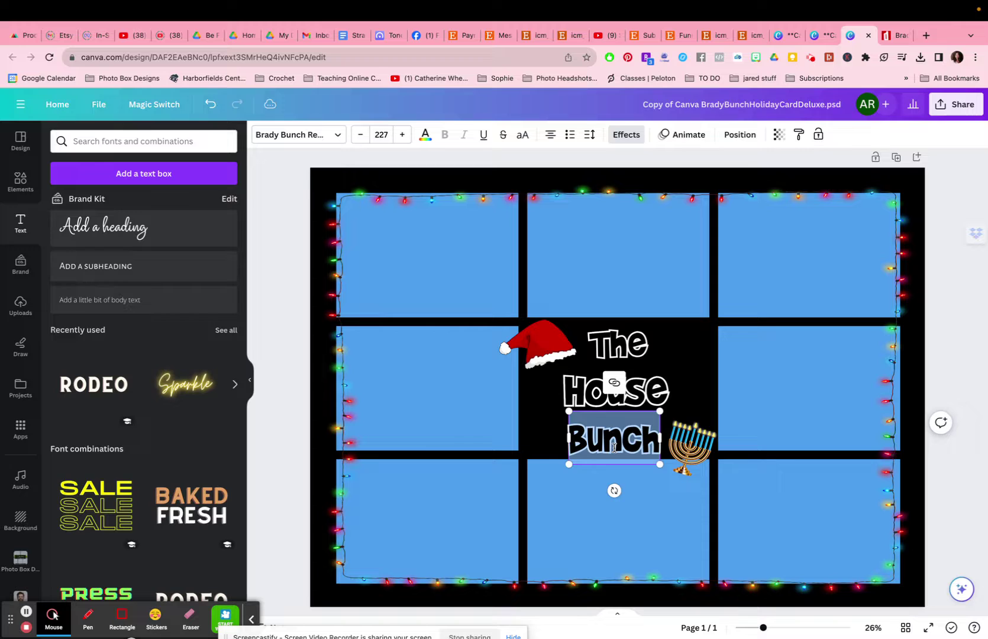
type("Family")
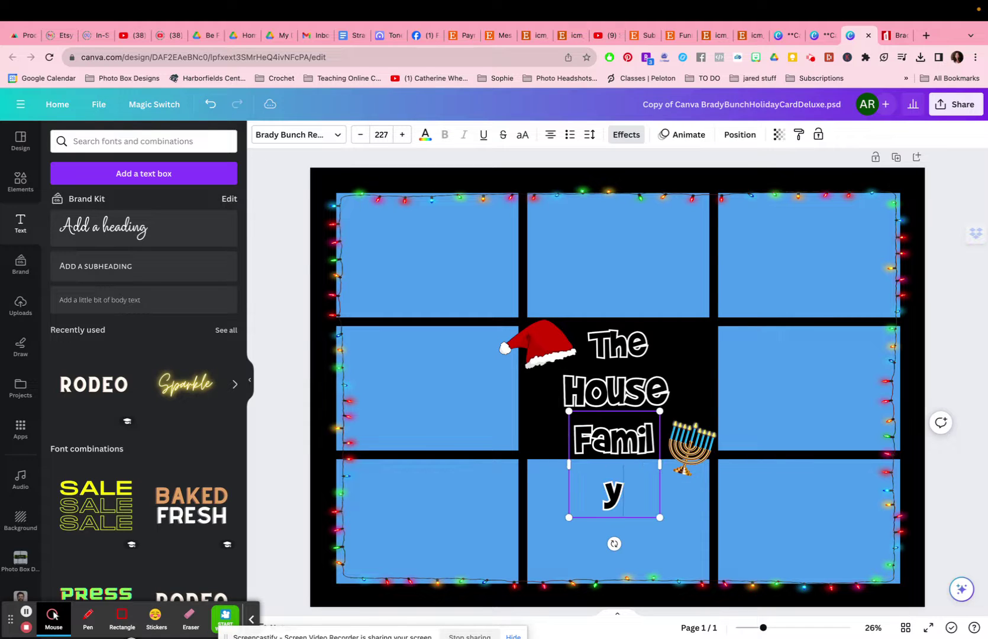
left_click_drag(661, 465, 694, 464)
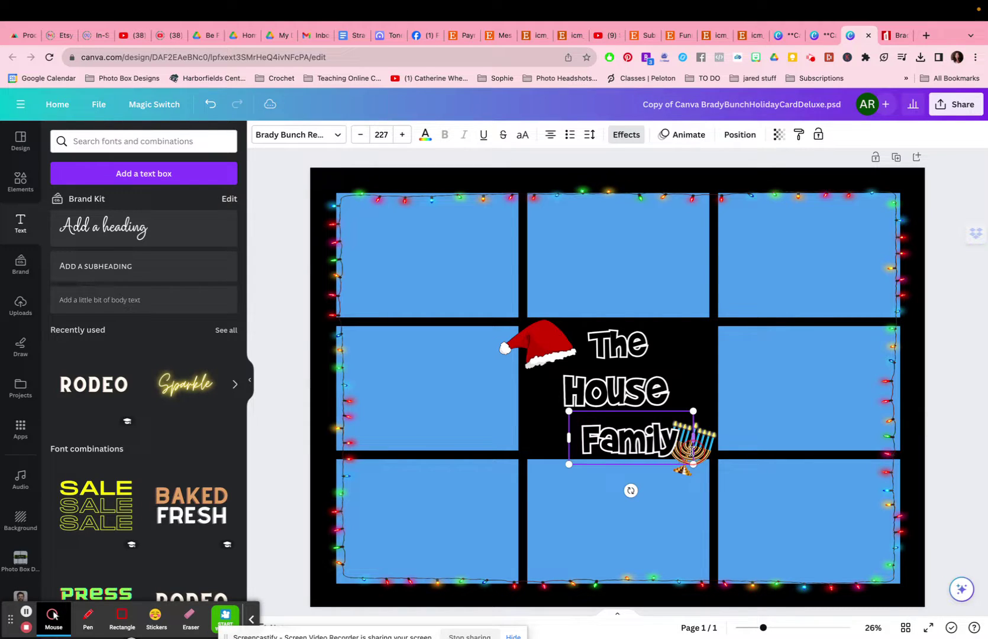
left_click(634, 443)
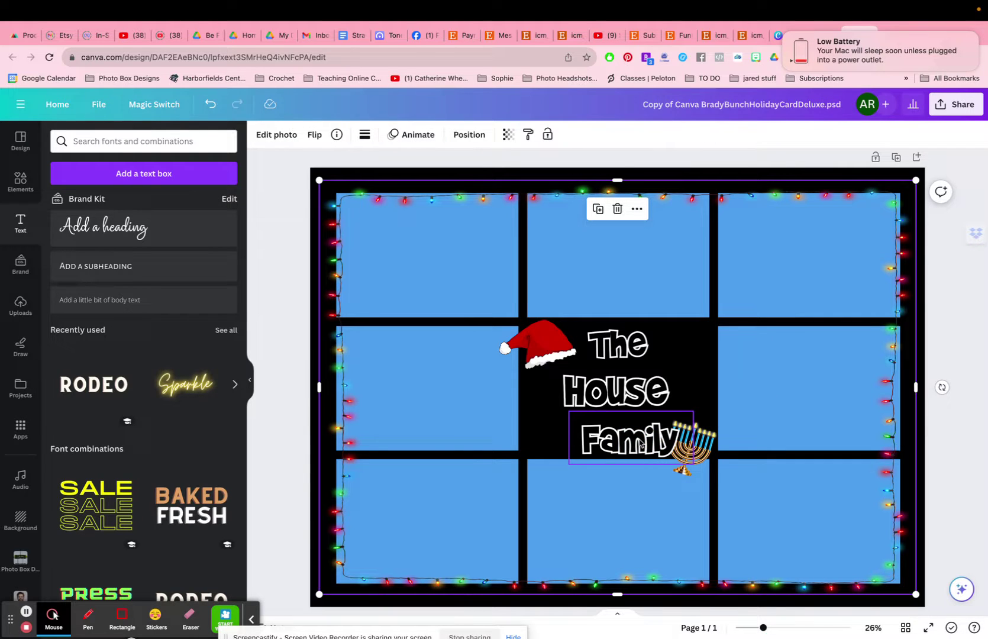
left_click_drag(640, 444, 636, 438)
left_click(777, 368)
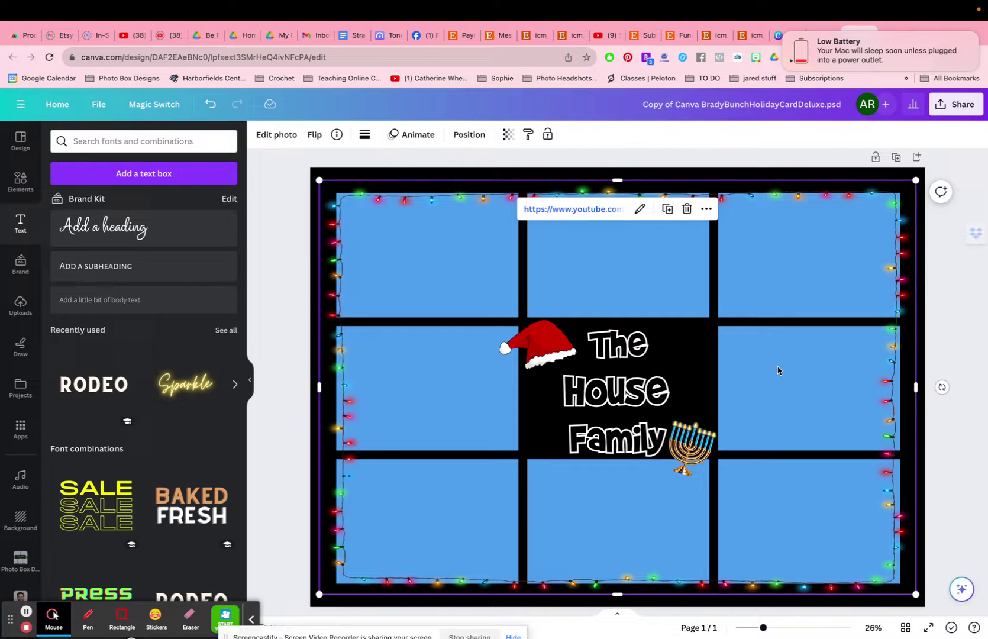
left_click(539, 345)
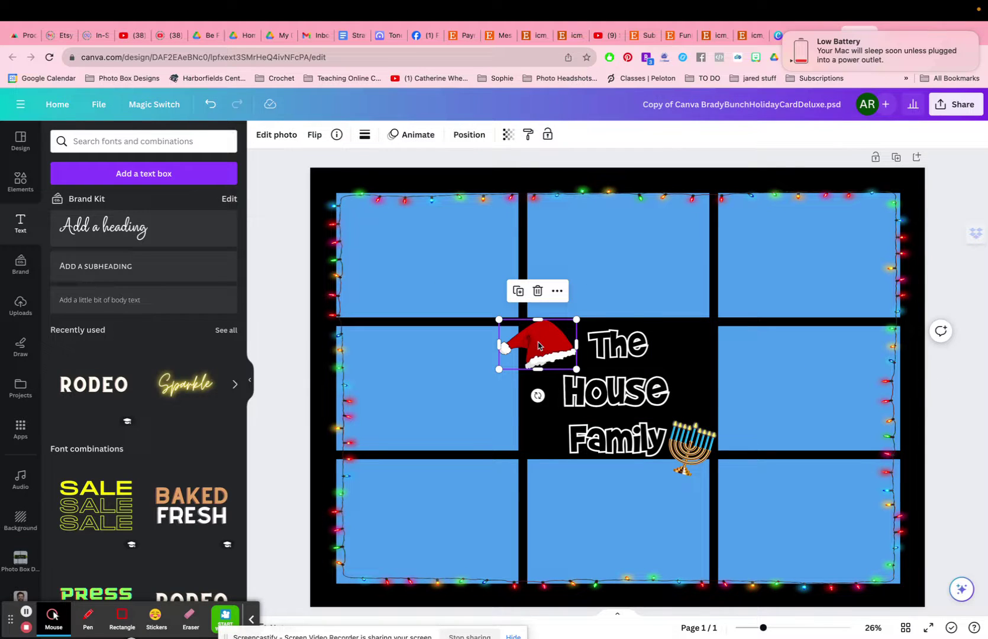
left_click(537, 291)
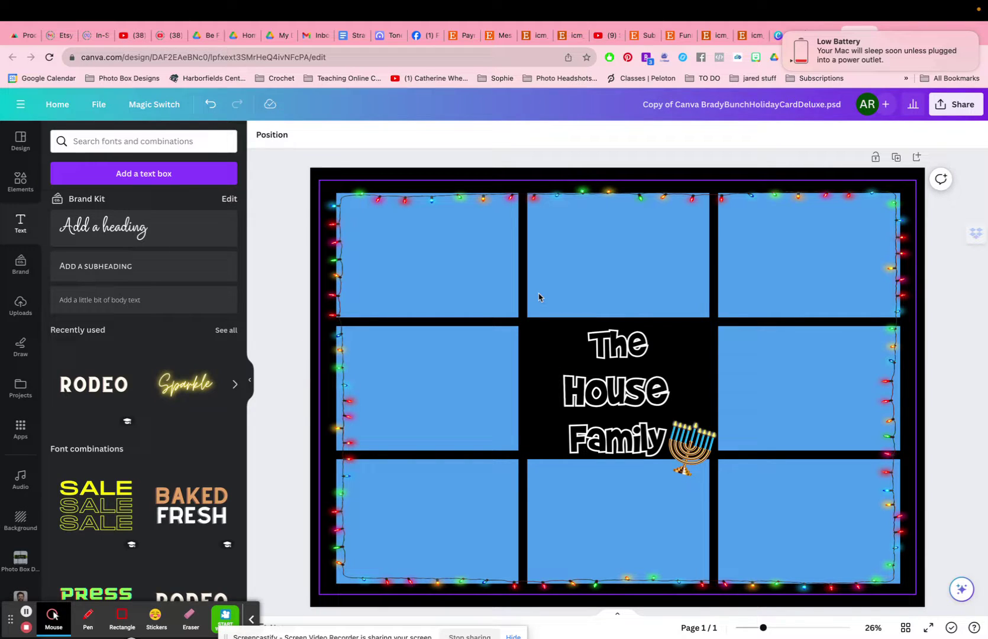
key("super+z")
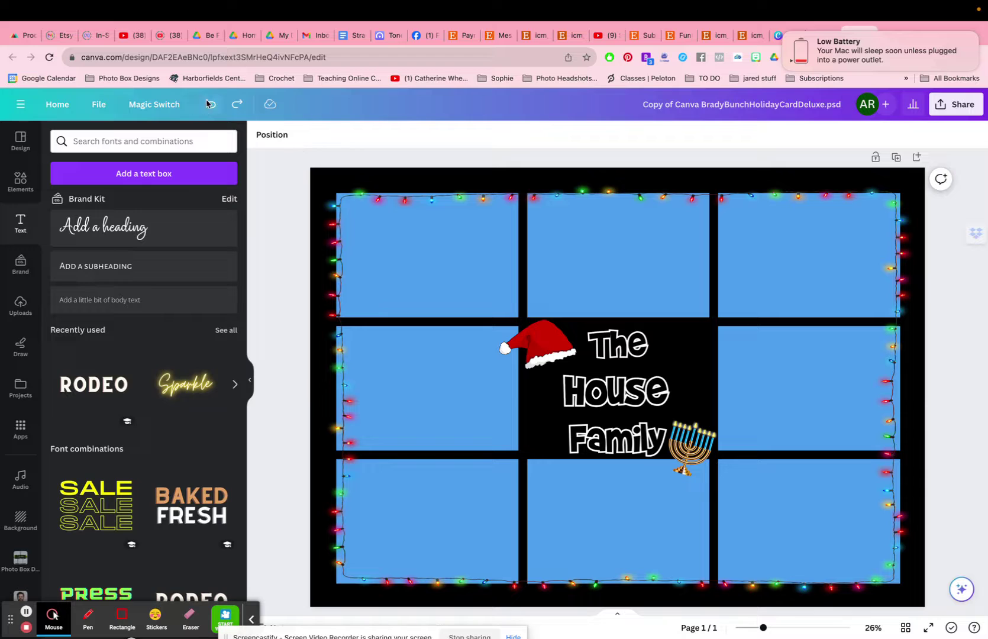
left_click(699, 440)
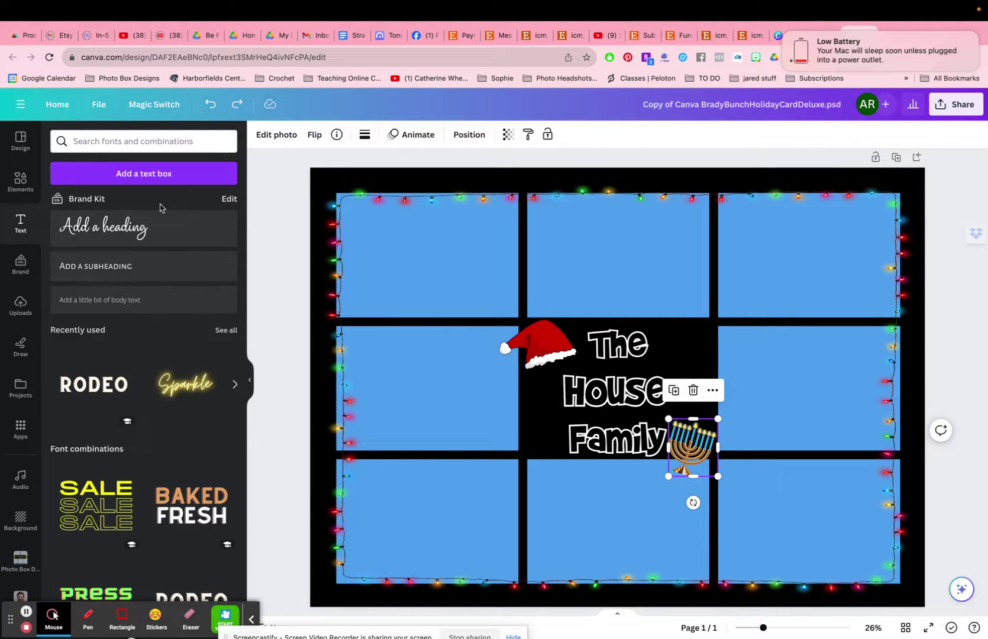
Upload 2.png and 3.png from FOR CANVA DEMO.psd and drag the girl's photo onto the card.
left_click(21, 306)
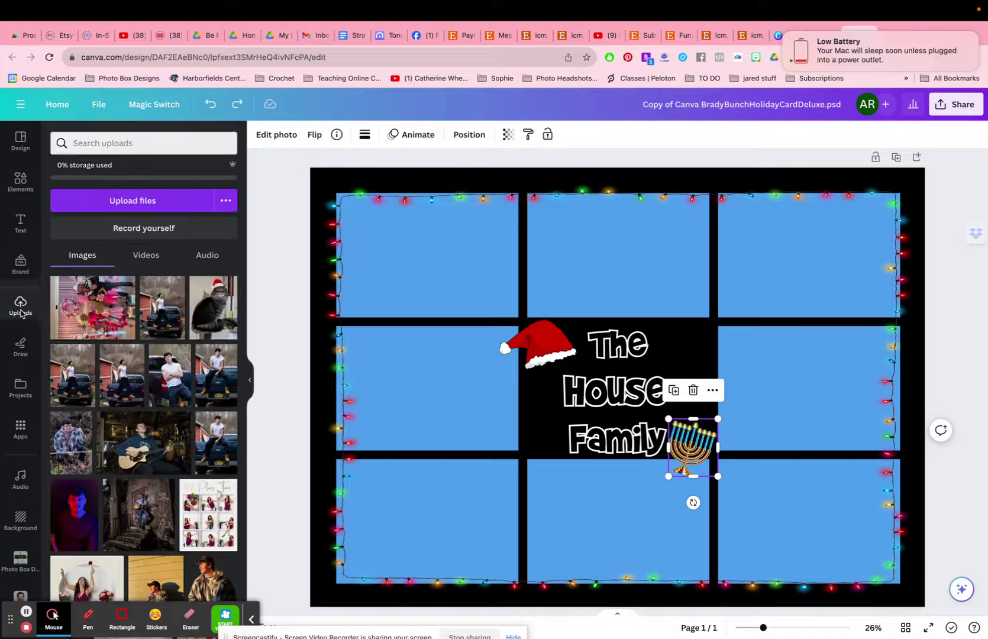
left_click(129, 201)
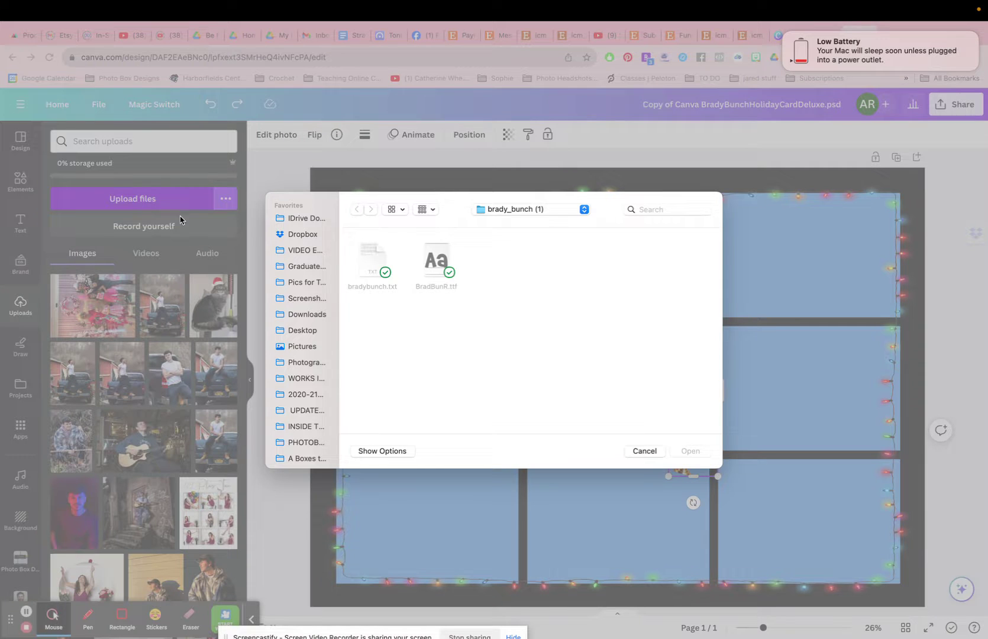
left_click(512, 210)
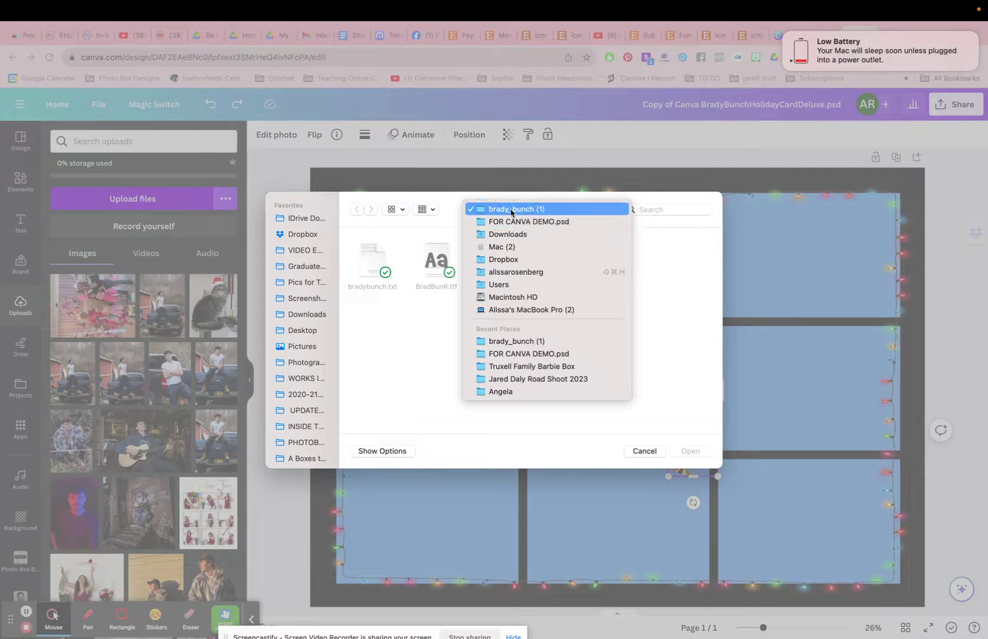
left_click(521, 227)
left_click(368, 266)
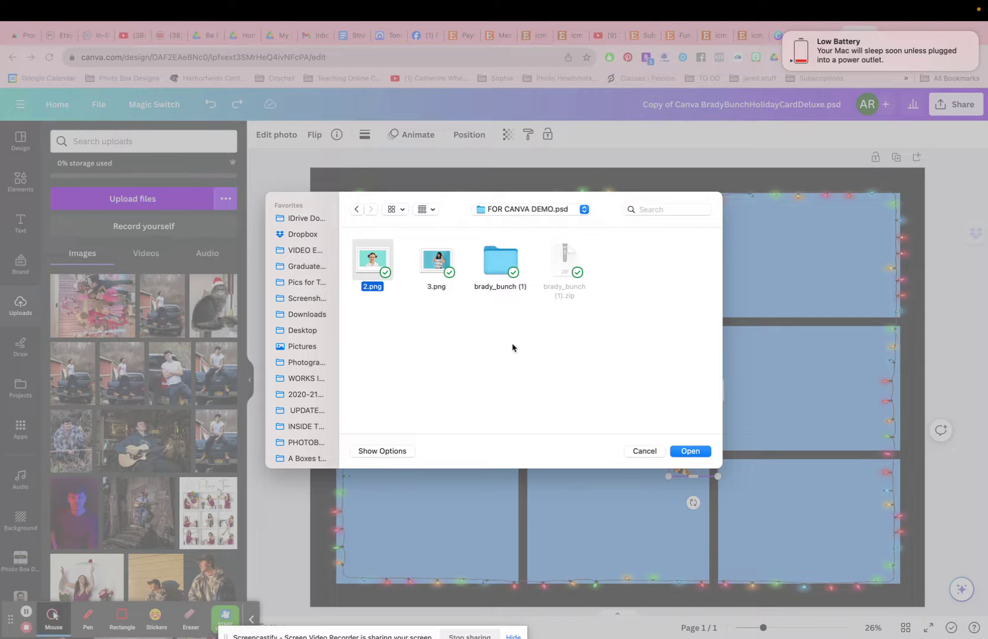
left_click(437, 263, "shift")
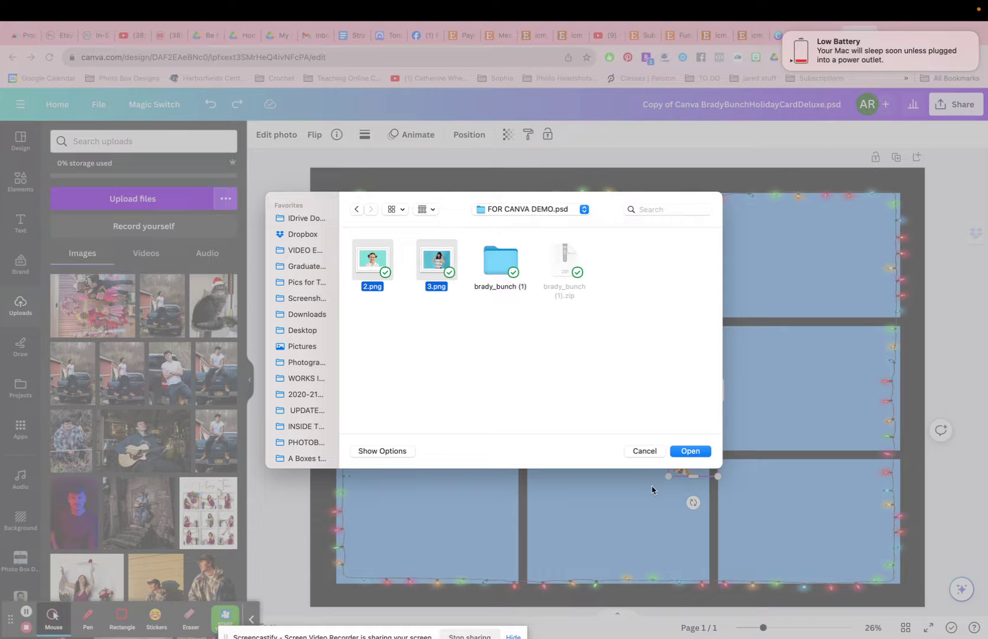
left_click(701, 452)
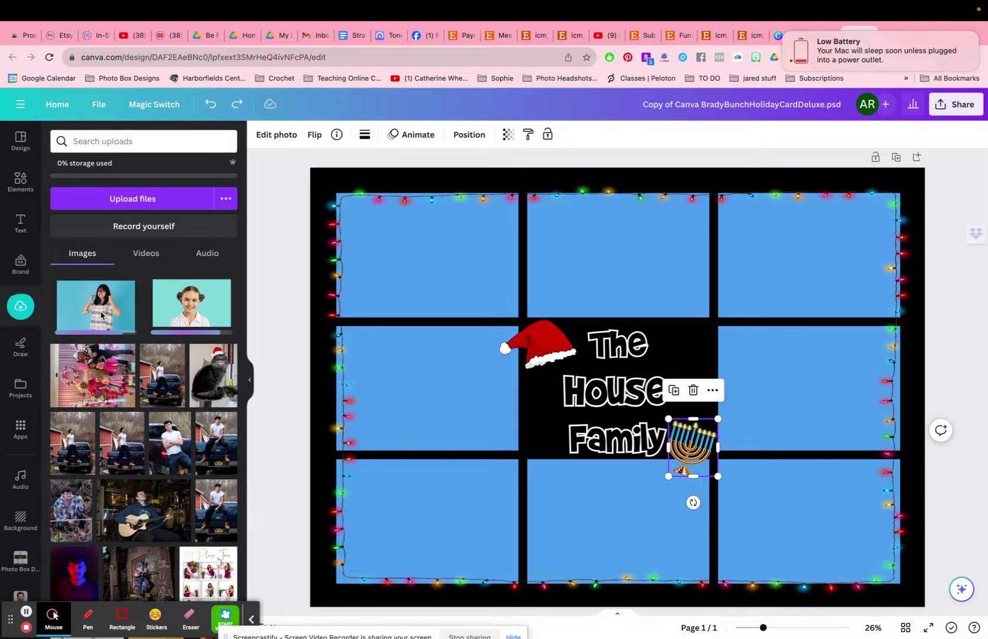
left_click_drag(100, 314, 534, 257)
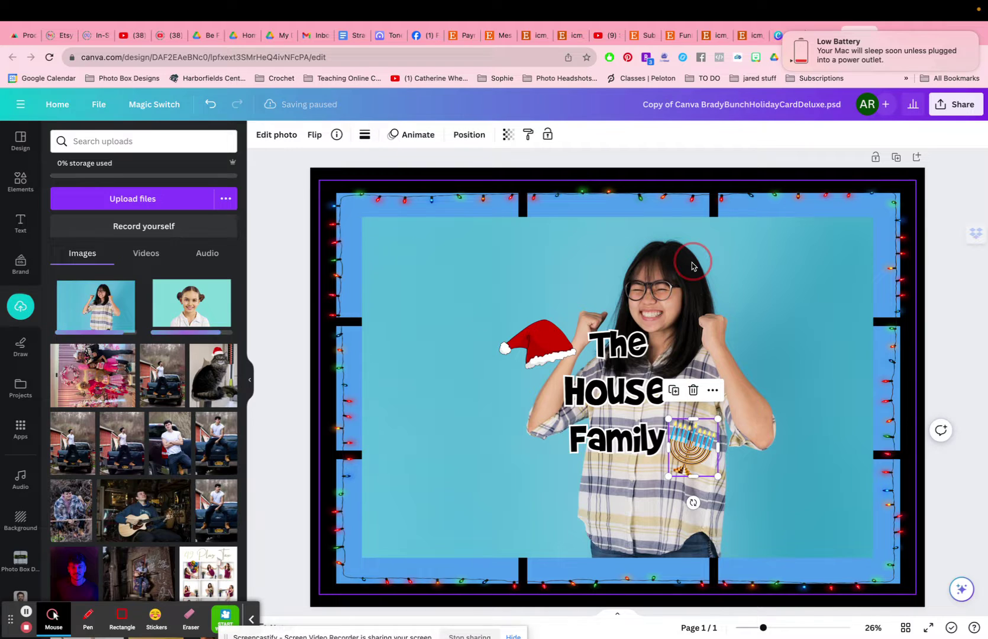
left_click(722, 302)
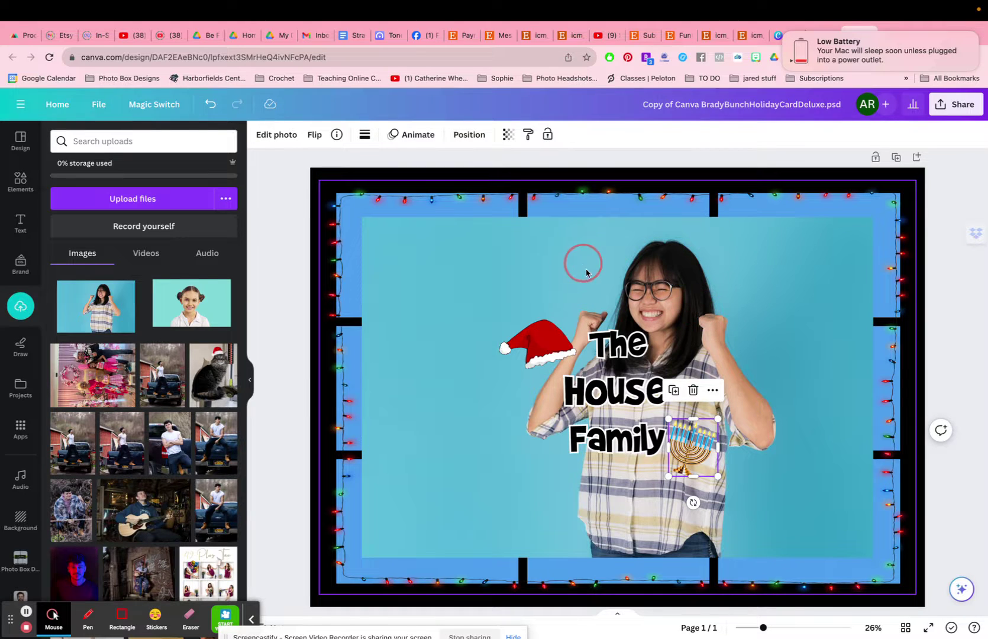
Apply BG Remover to the girl's photo to strip out the blue backdrop.
left_click(268, 135)
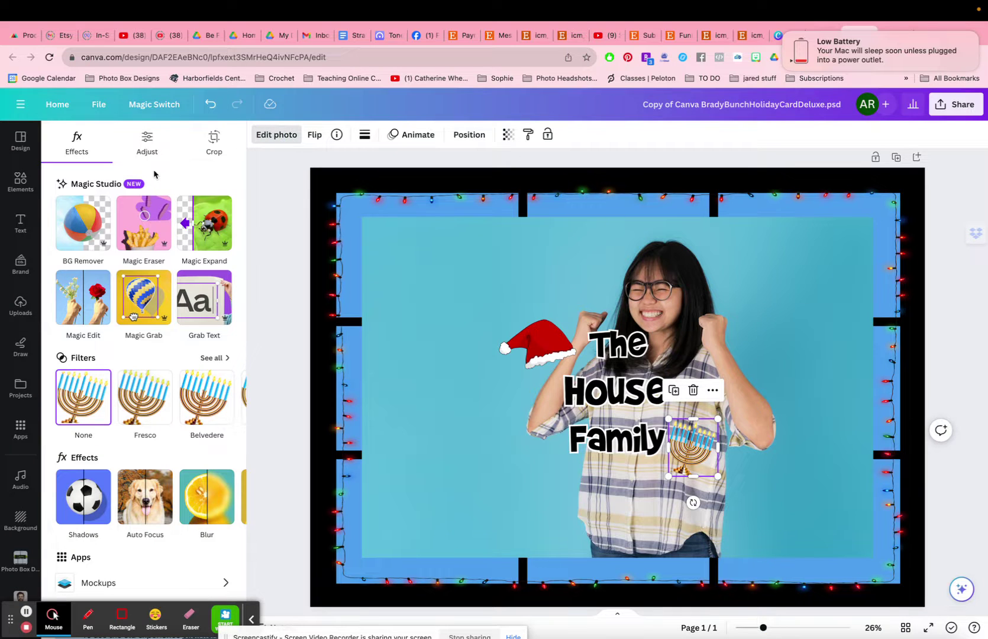
left_click(85, 221)
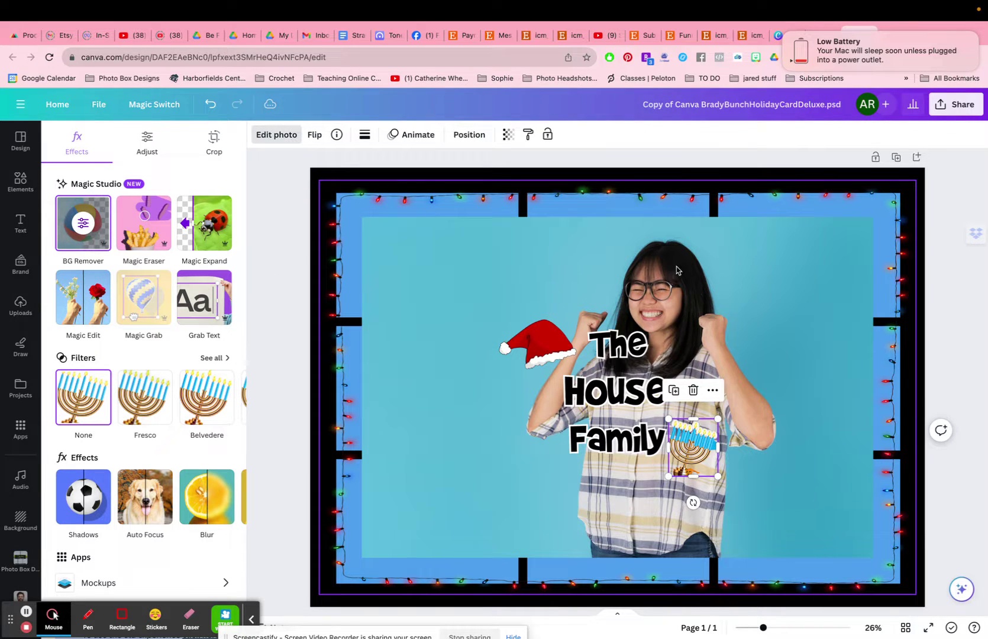
left_click_drag(589, 271, 574, 272)
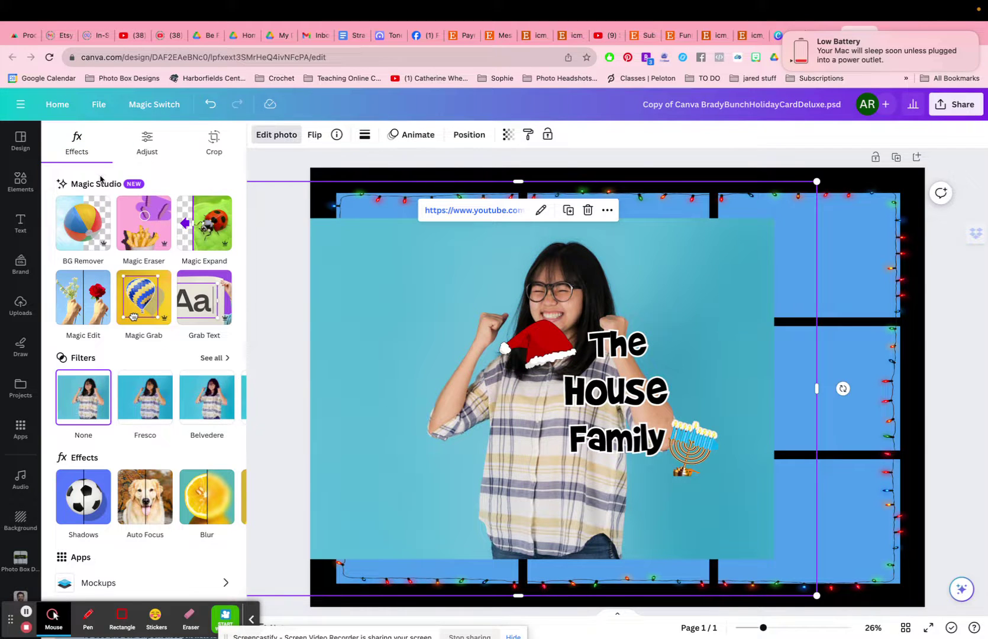
left_click(84, 223)
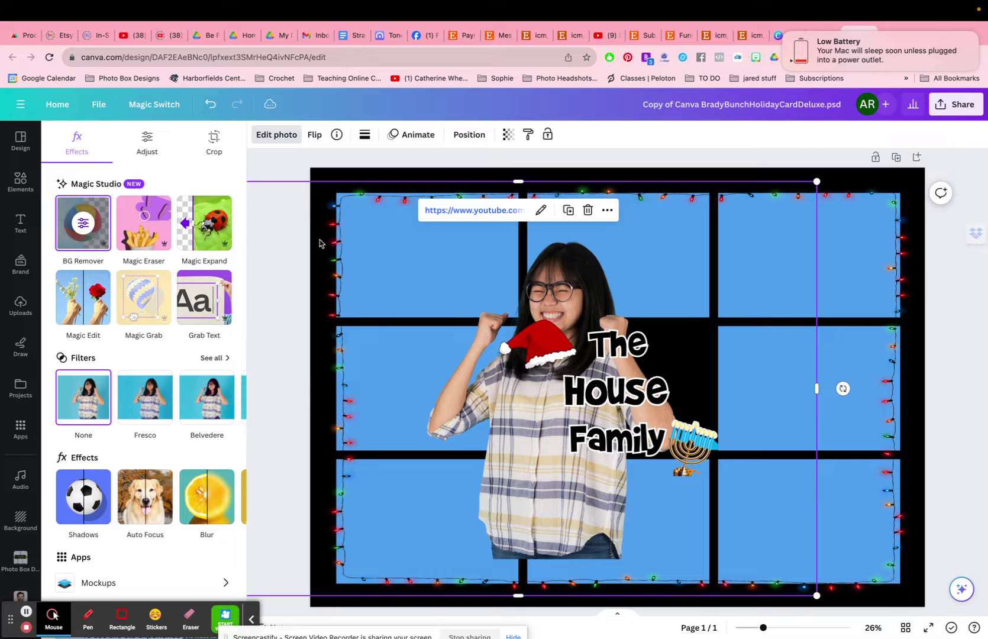
Shrink the girl's cutout and move it over the top-right frame of the grid.
left_click(579, 290)
left_click_drag(578, 290, 798, 315)
left_click(552, 267)
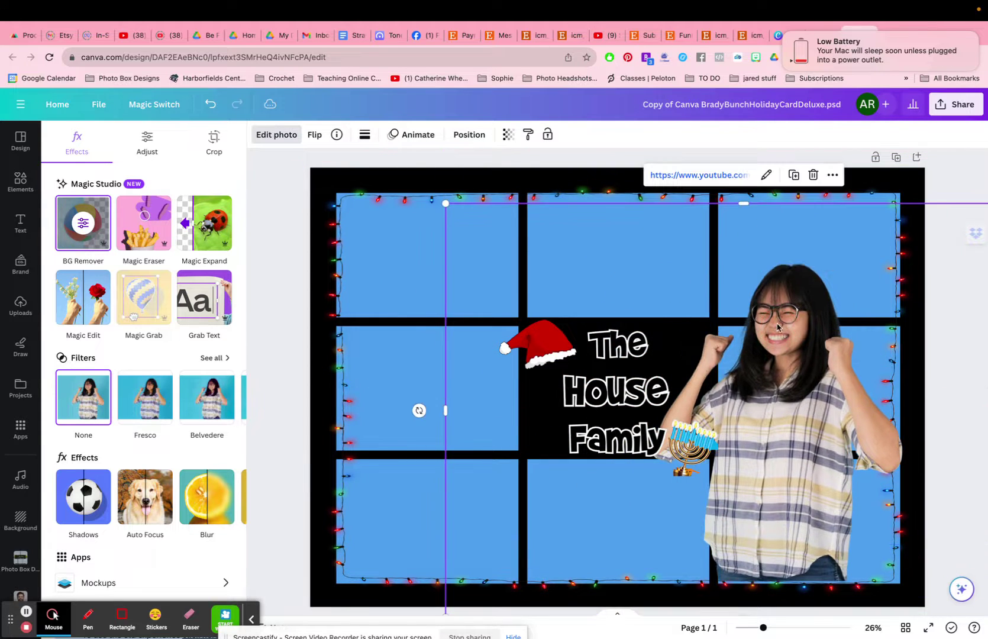
left_click(446, 203)
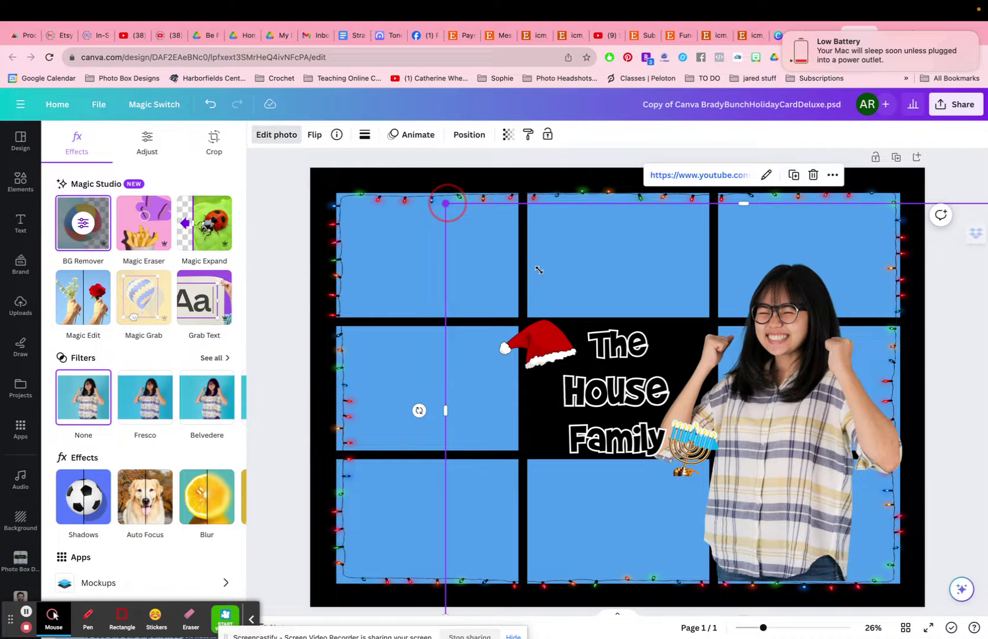
left_click_drag(538, 270, 539, 270)
left_click_drag(839, 430, 751, 373)
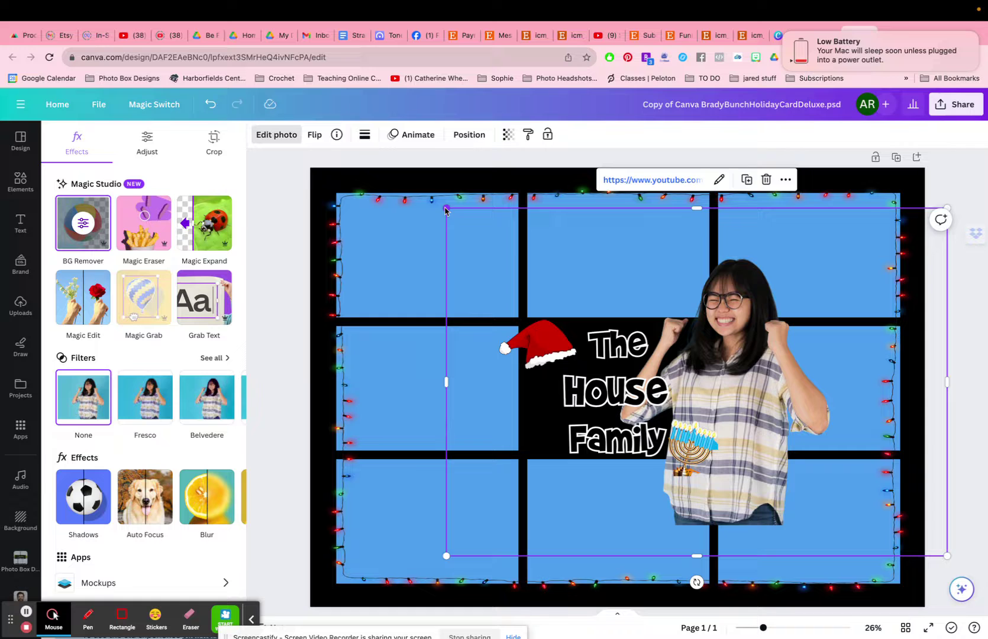
left_click_drag(446, 208, 514, 255)
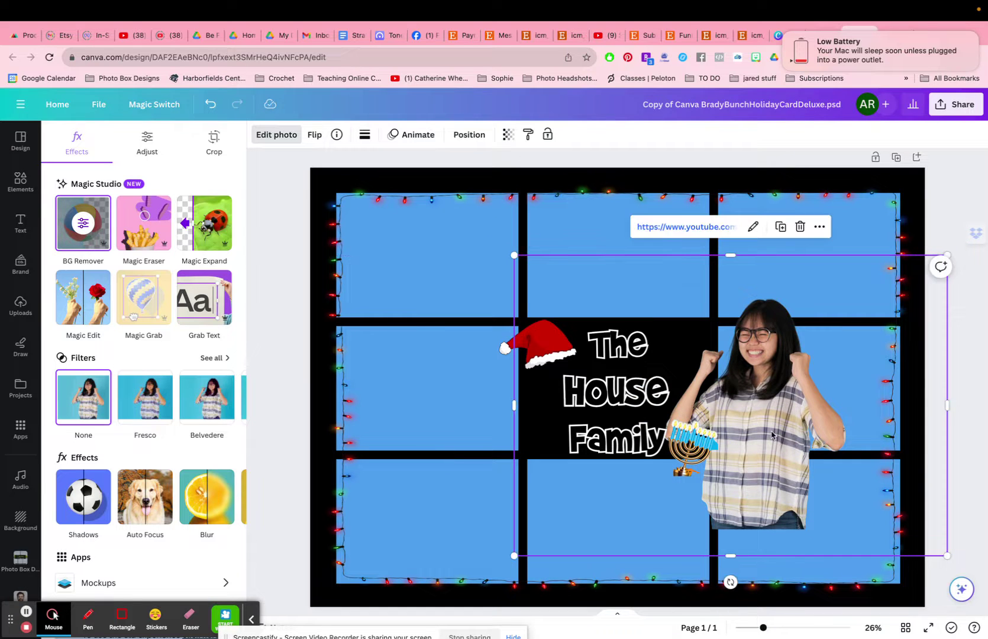
left_click_drag(806, 418, 821, 318)
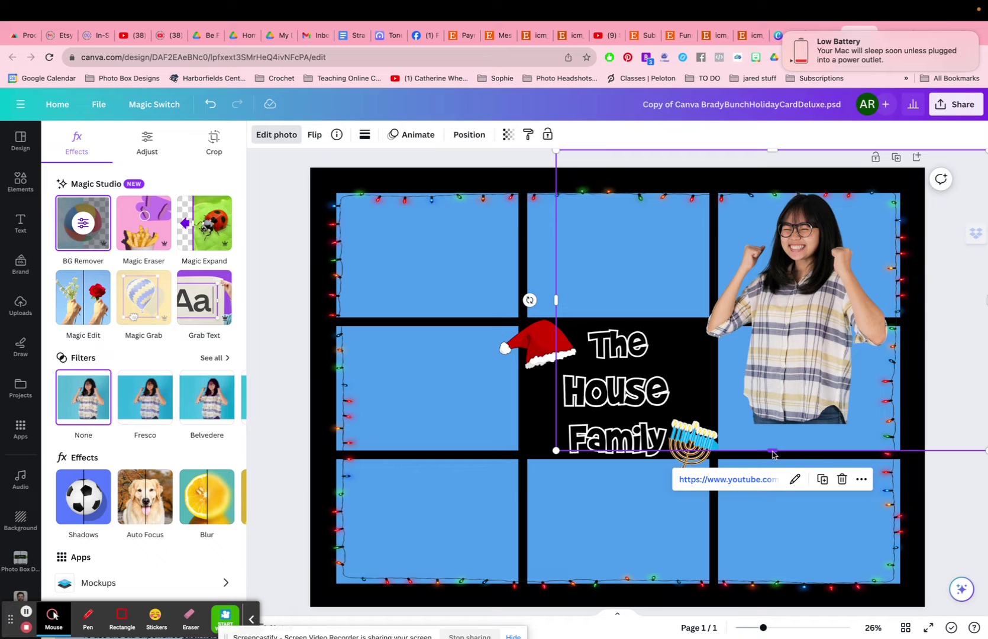
left_click_drag(772, 452, 764, 320)
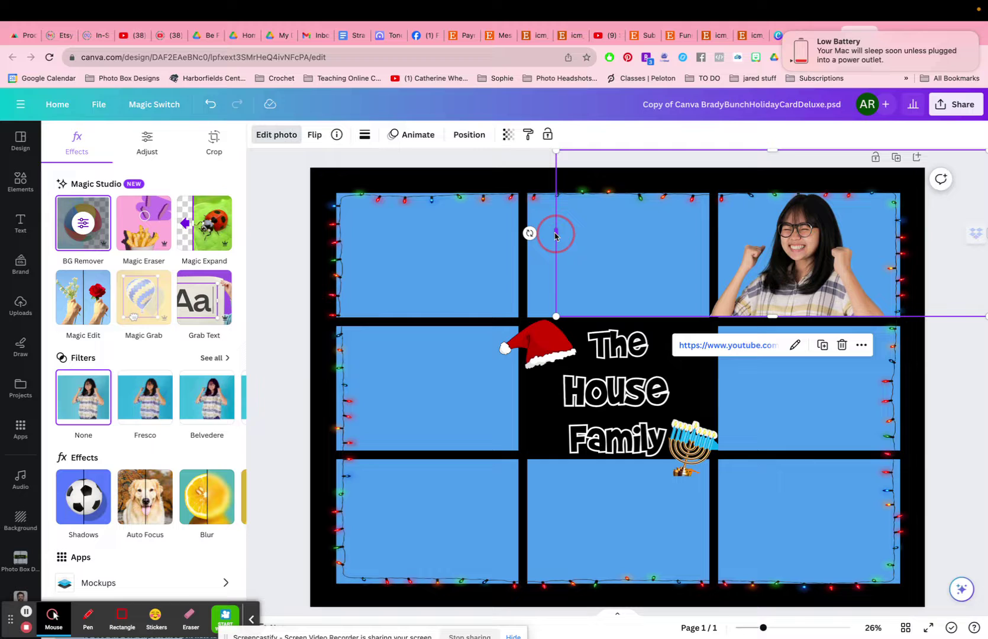
Crop and fine-tune the cutout's edges to fit the top-right frame at 1,942 × 1,136.
left_click_drag(556, 235, 717, 248)
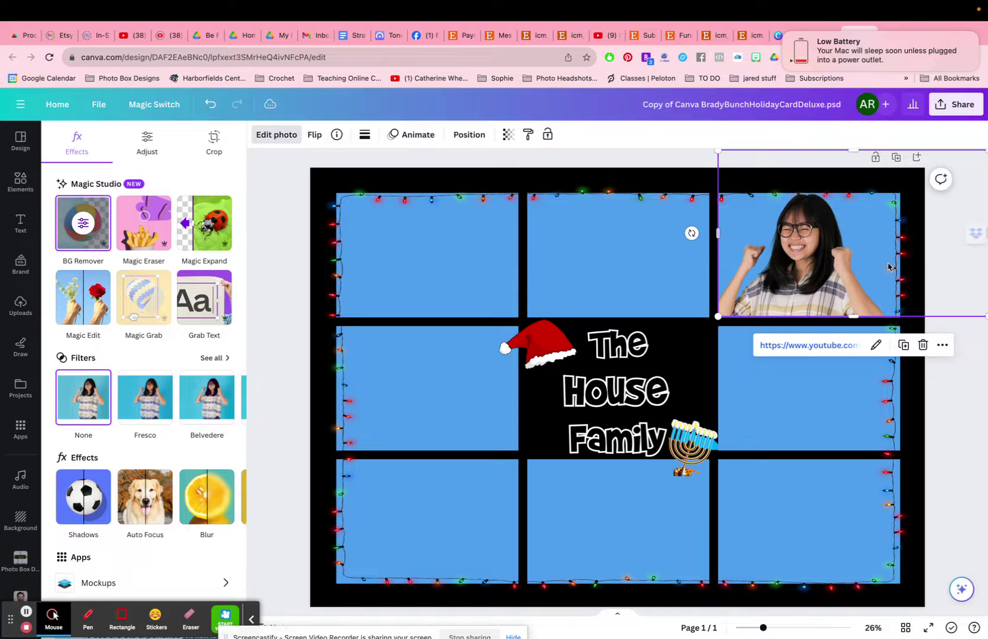
scroll(780, 284, "right", 1)
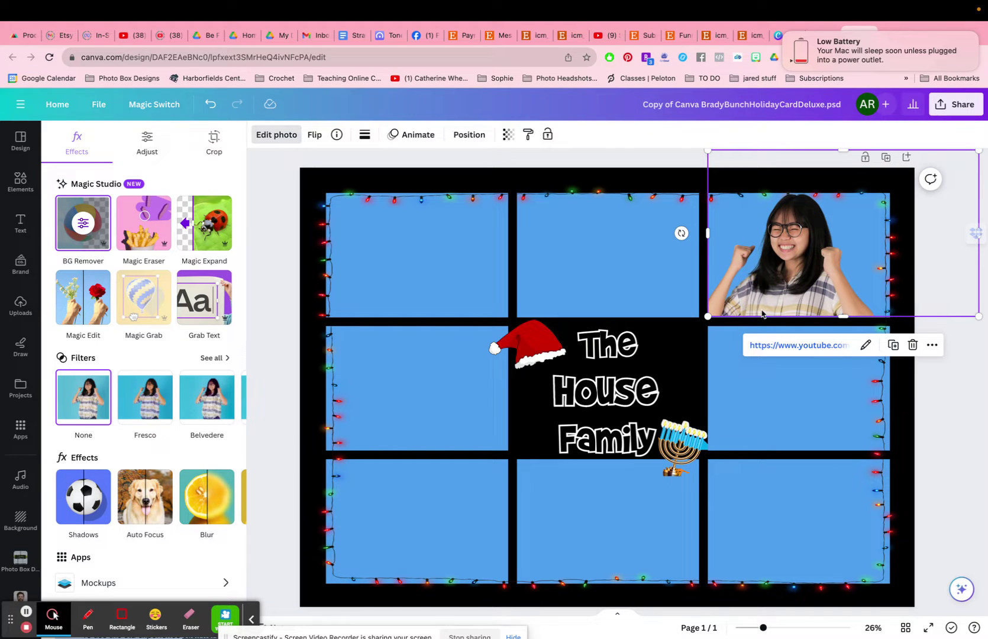
left_click_drag(843, 317, 806, 286)
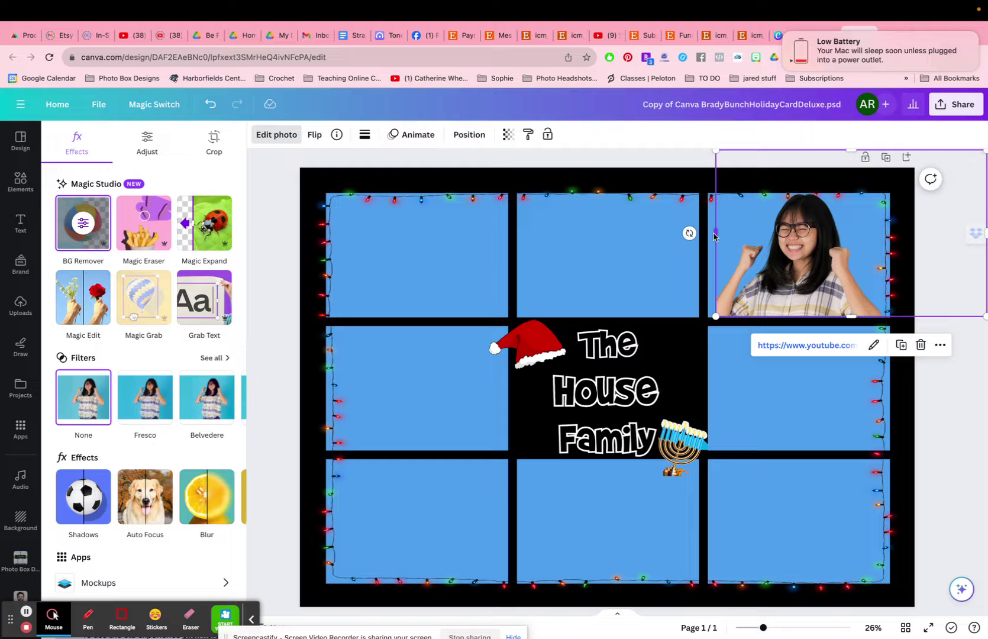
left_click_drag(714, 235, 700, 239)
mouse_move(768, 254)
left_mouse_down()
mouse_move(791, 251)
mouse_move(772, 256)
left_mouse_up()
left_click(805, 412)
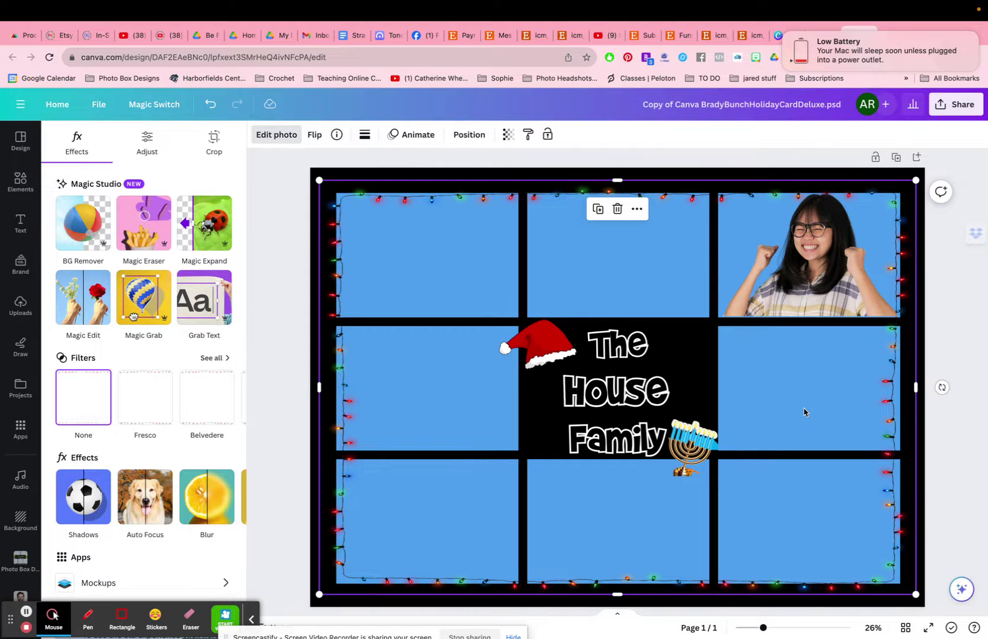
left_click(818, 294)
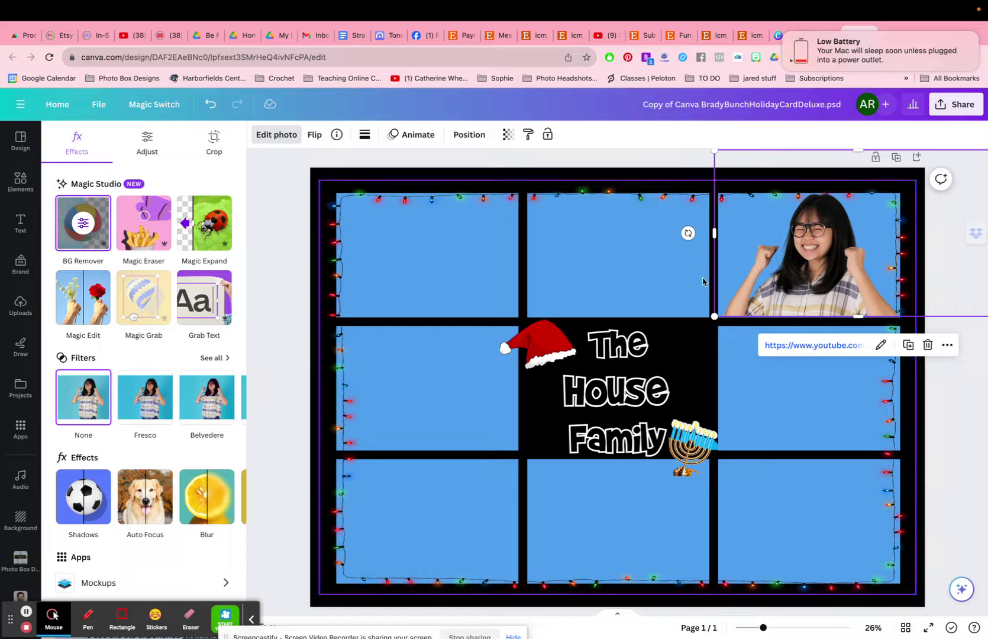
mouse_move(714, 237)
left_mouse_down()
mouse_move(704, 236)
mouse_move(719, 240)
left_mouse_up()
mouse_move(859, 312)
left_mouse_down()
mouse_move(858, 342)
mouse_move(856, 314)
left_mouse_up()
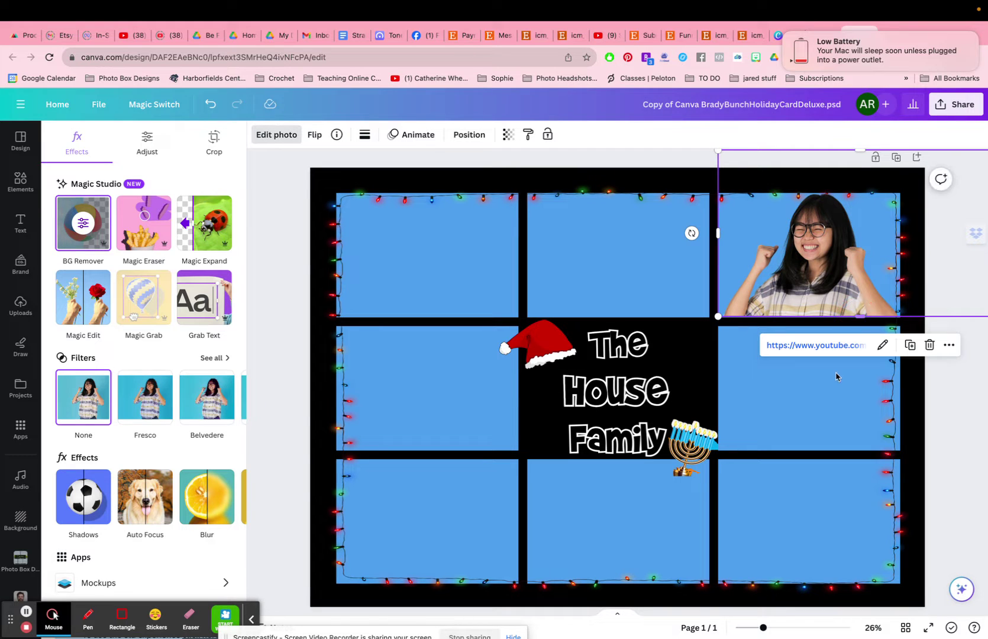
left_click(825, 414)
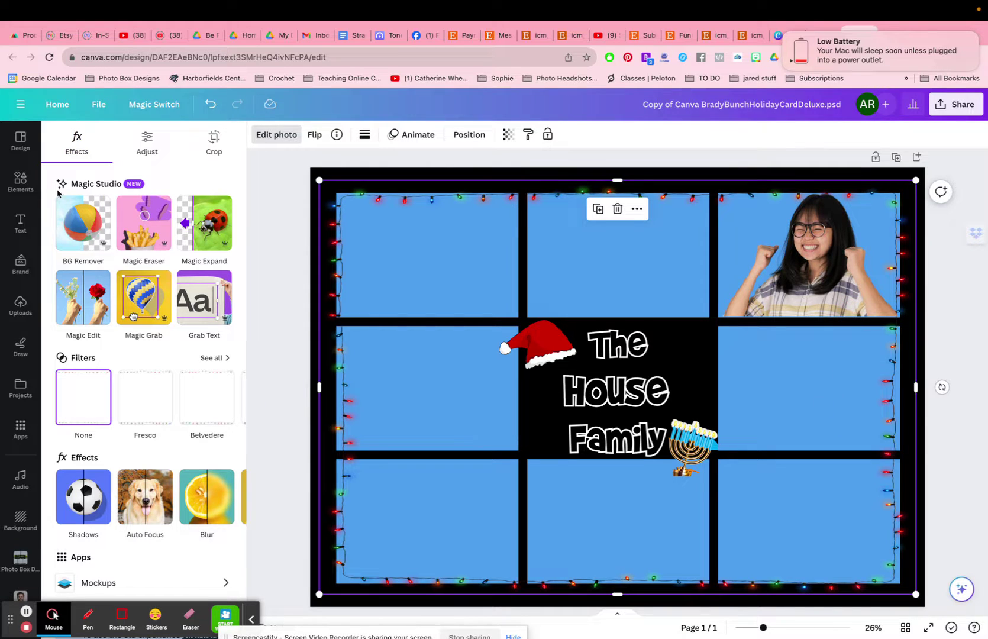
Add the girl-with-buns photo from Uploads and remove its background with BG Remover.
left_click(18, 185)
left_click(21, 305)
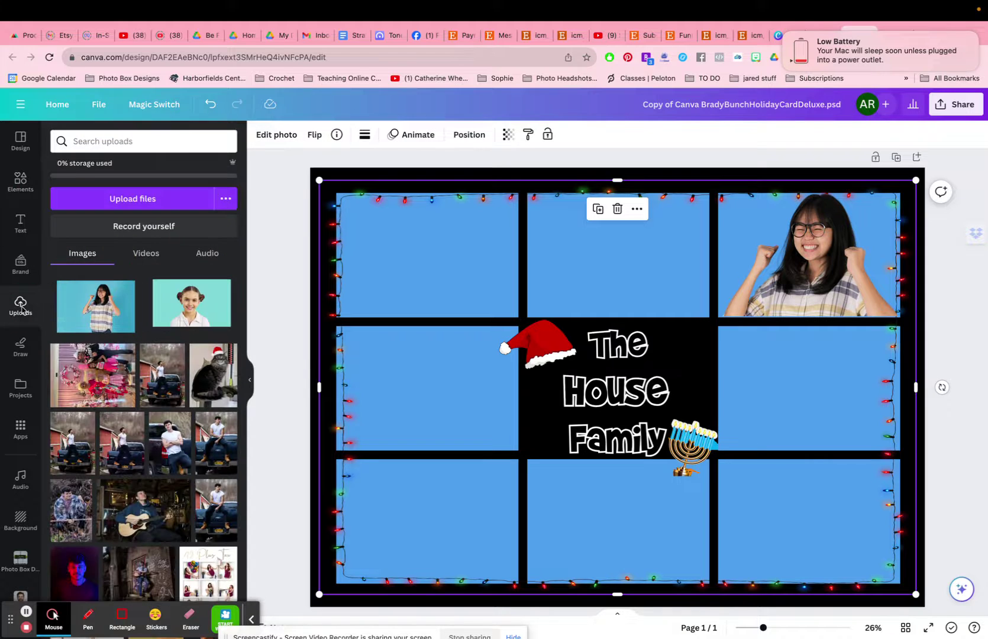
left_click(187, 310)
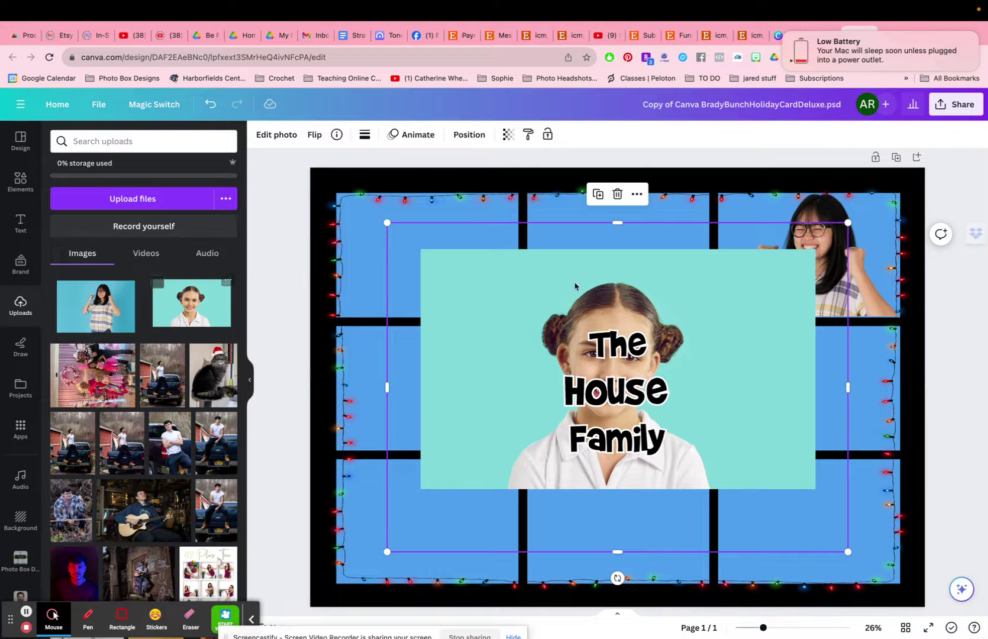
left_click(271, 135)
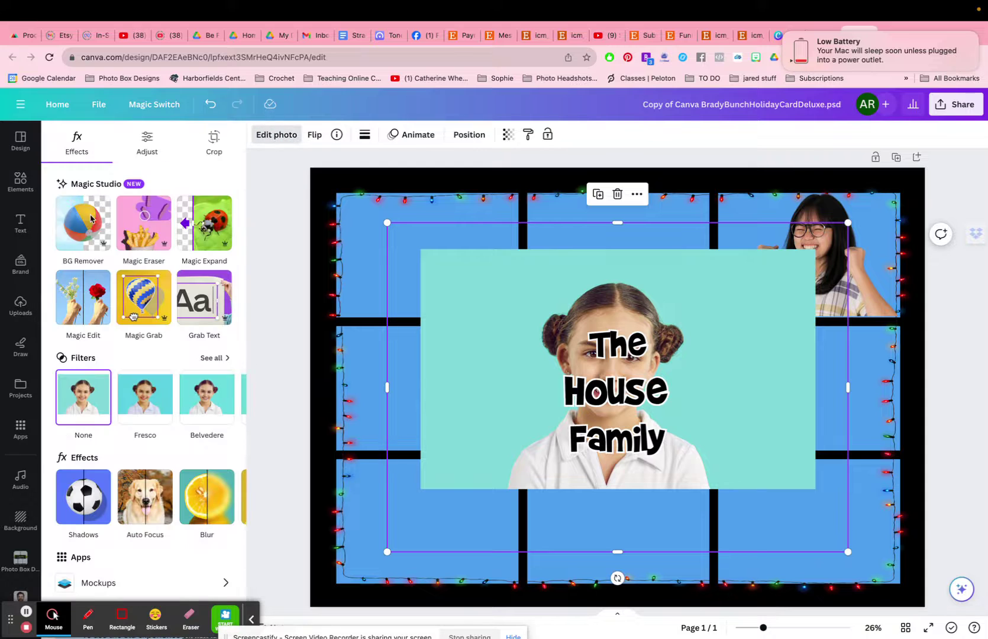
left_click(82, 234)
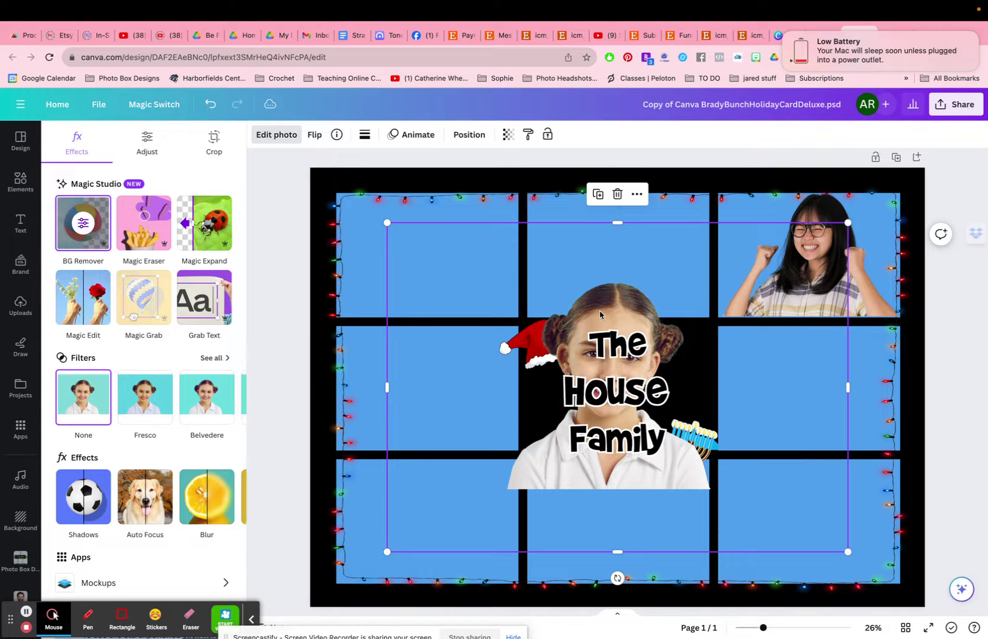
Move and shrink the girl-with-buns cutout into the top-left frame of the grid.
left_click_drag(601, 312, 398, 207)
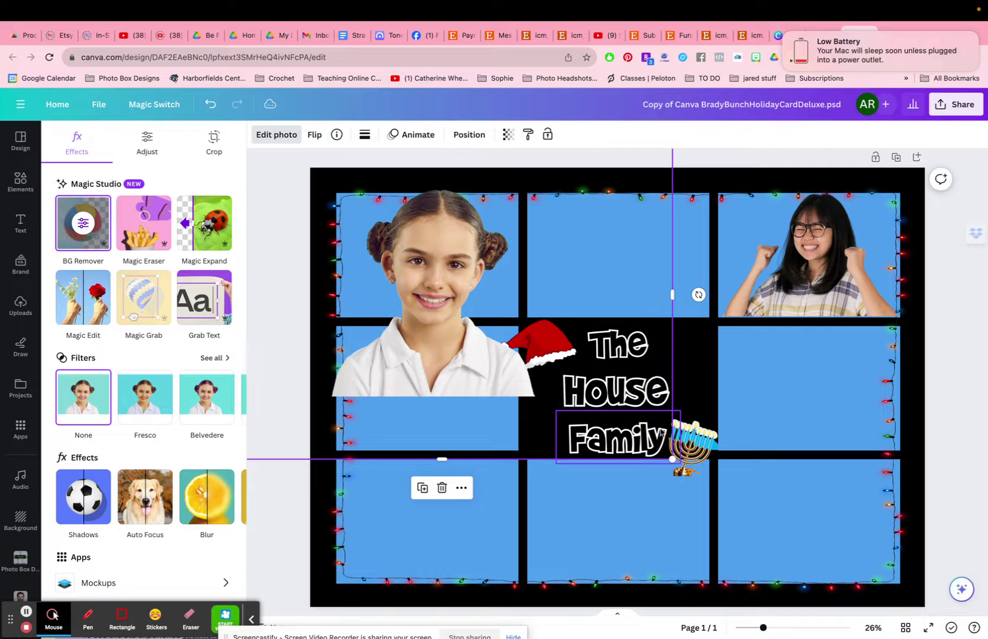
left_click_drag(675, 463, 564, 311)
left_click_drag(566, 355, 527, 328)
left_click_drag(396, 263, 422, 285)
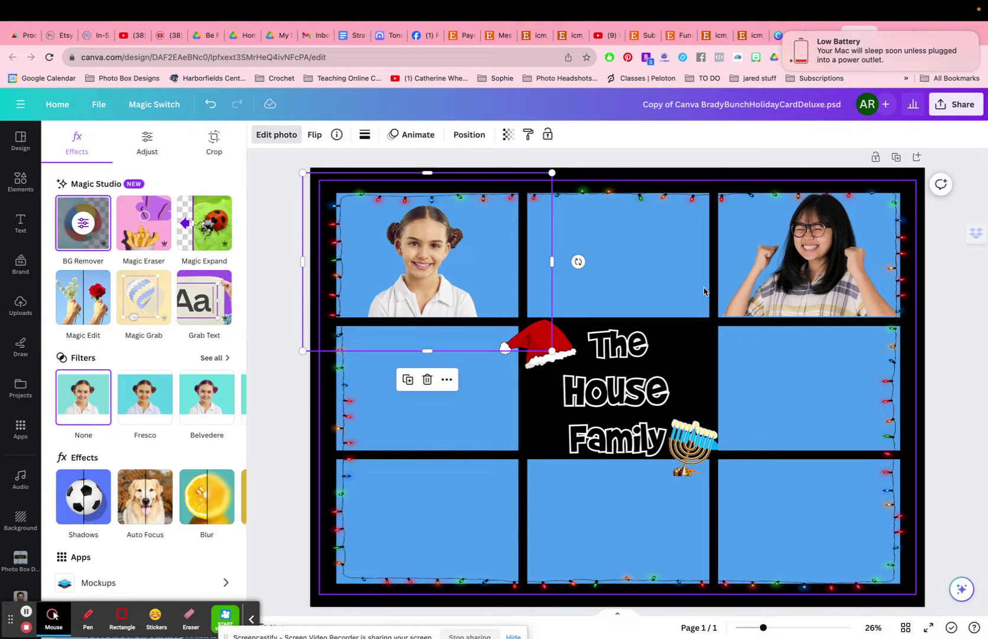
left_click(824, 368)
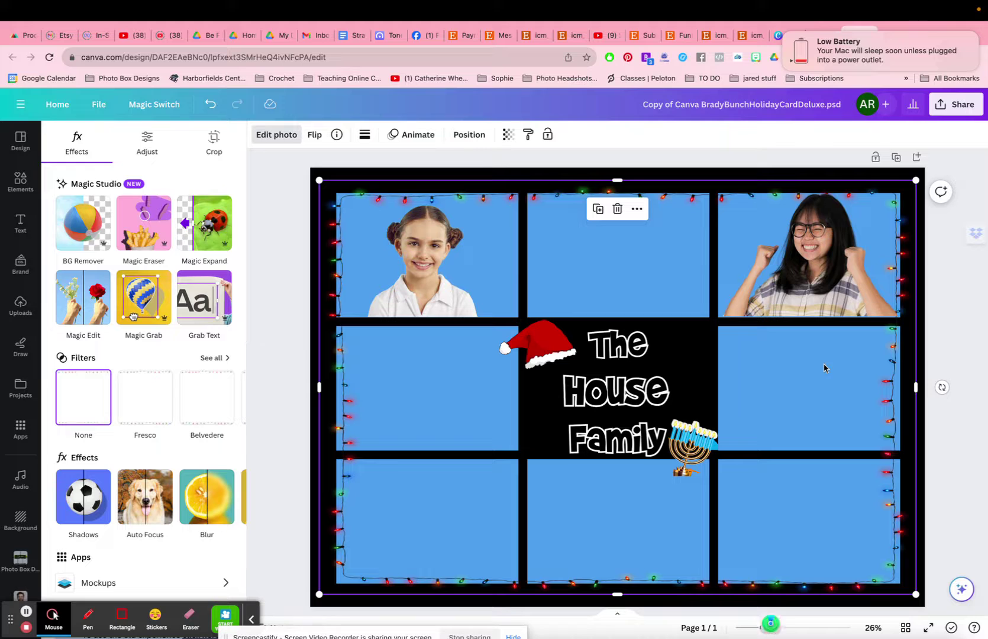
left_click(20, 305)
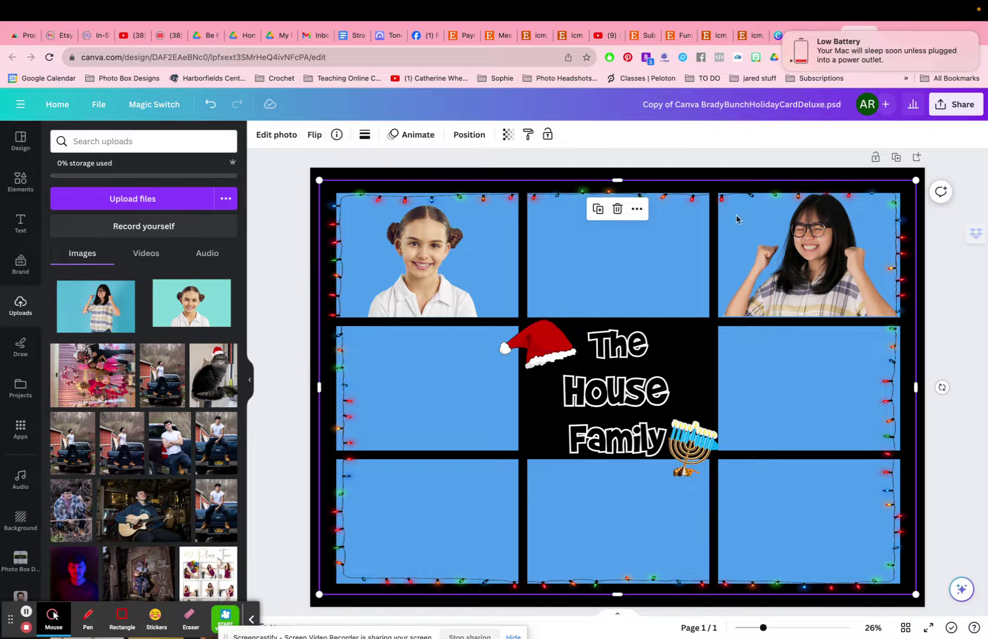
Set the download options to JPG at size ×3 (12,600 × 9,000 px) and quality 97.
left_click(962, 105)
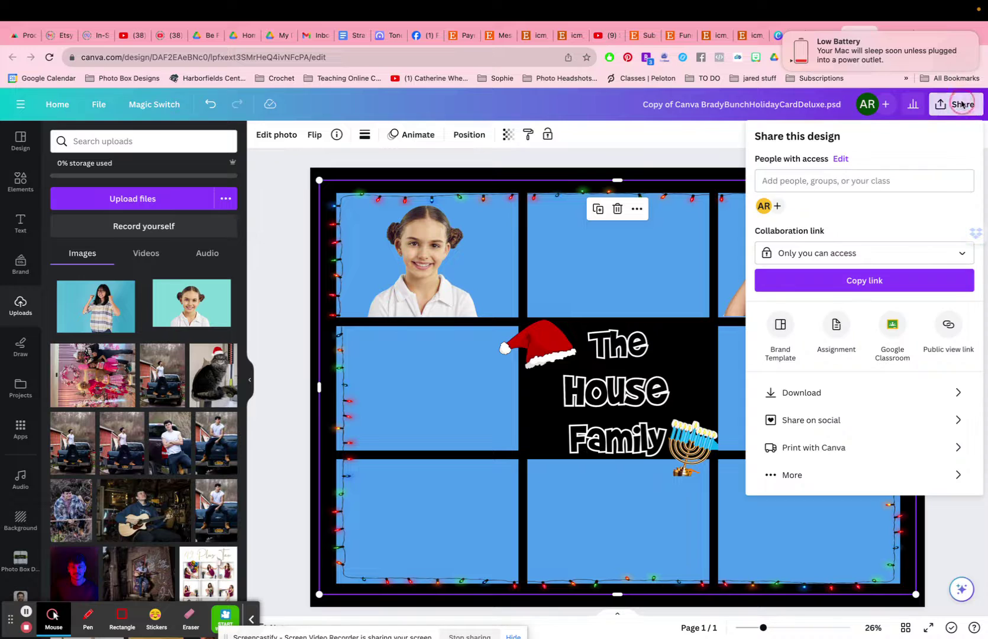
left_click(791, 395)
left_click(844, 184)
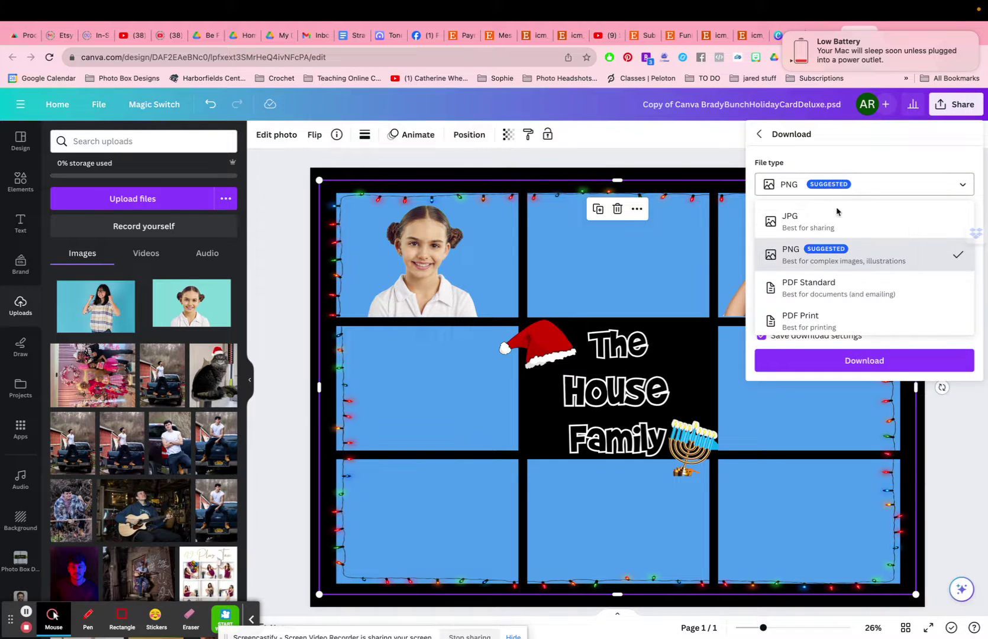
left_click(840, 214)
left_click_drag(797, 223, 910, 223)
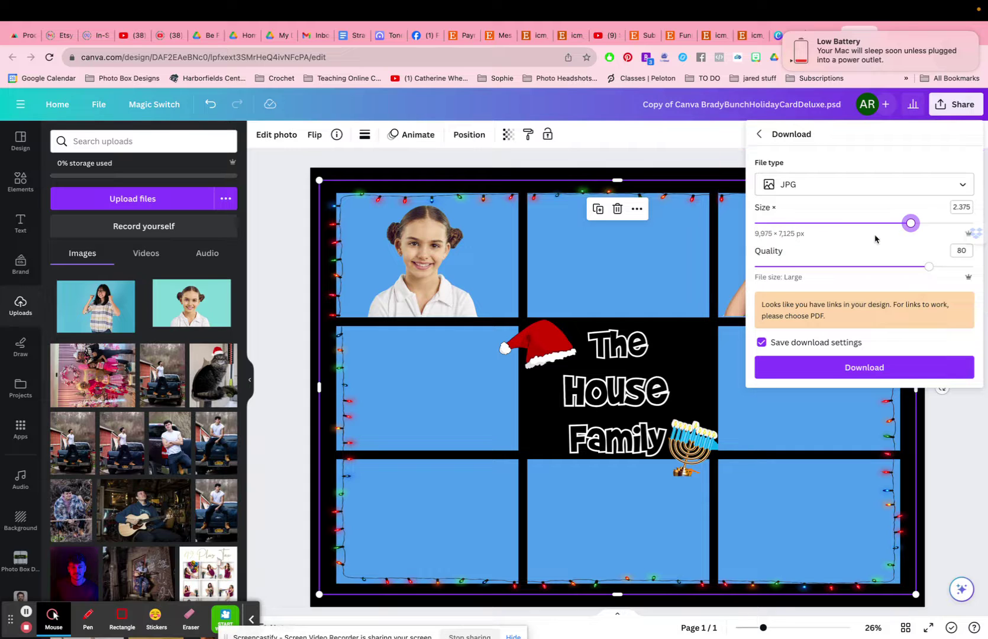
left_click_drag(911, 224, 962, 222)
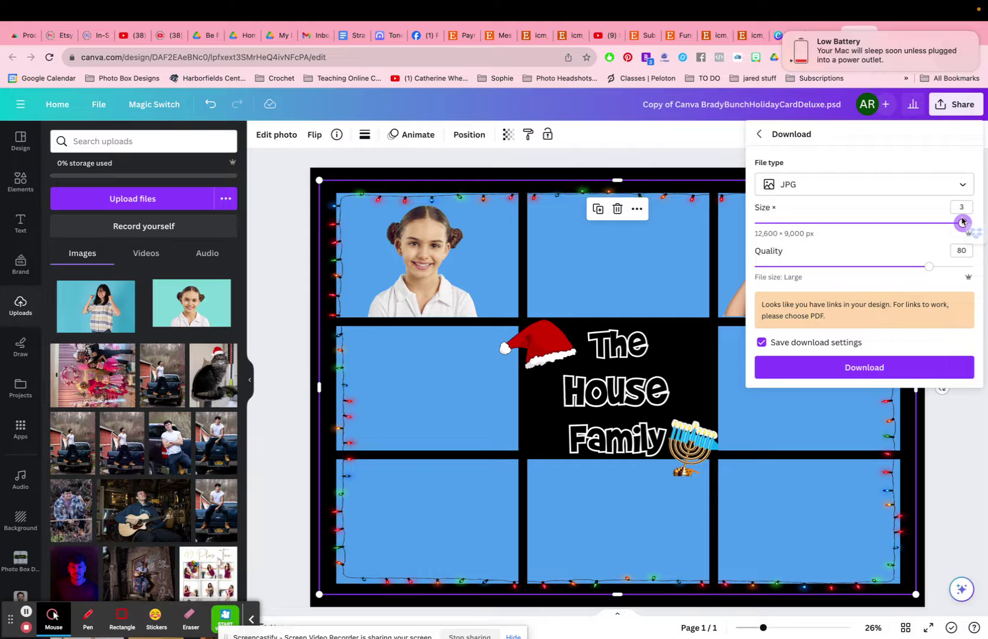
left_click(927, 266)
left_click_drag(927, 266, 966, 266)
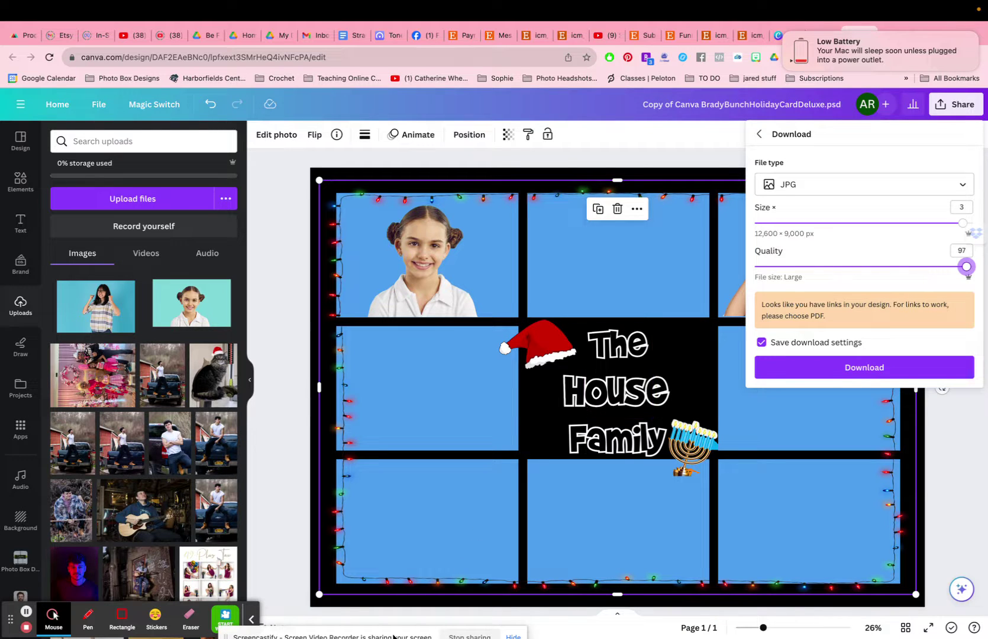
left_click_drag(393, 636, 412, 591)
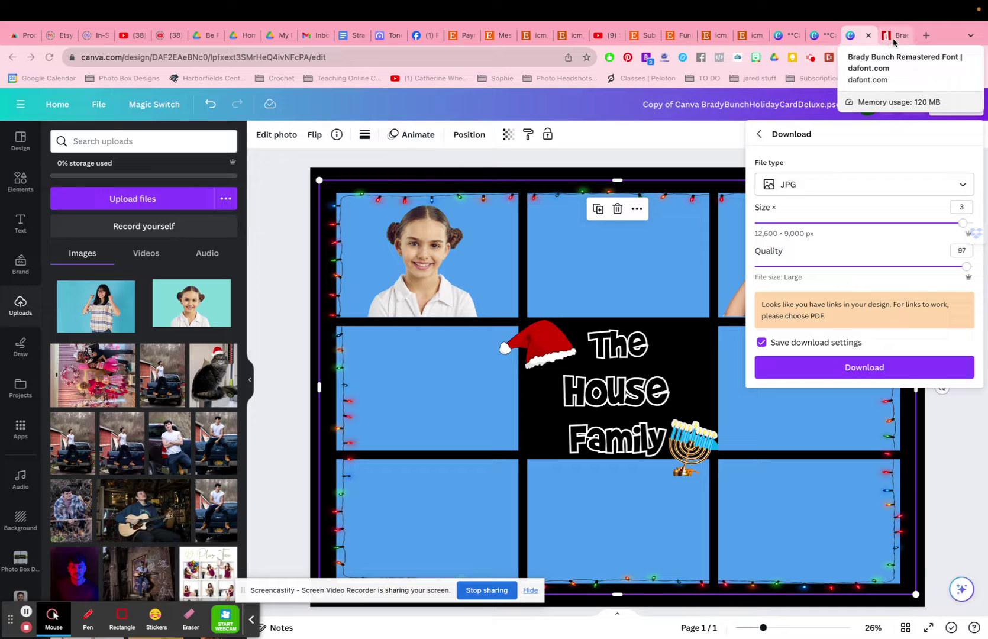
Search Google in a new tab for 'cut out the background' and scroll the results.
left_click(926, 34)
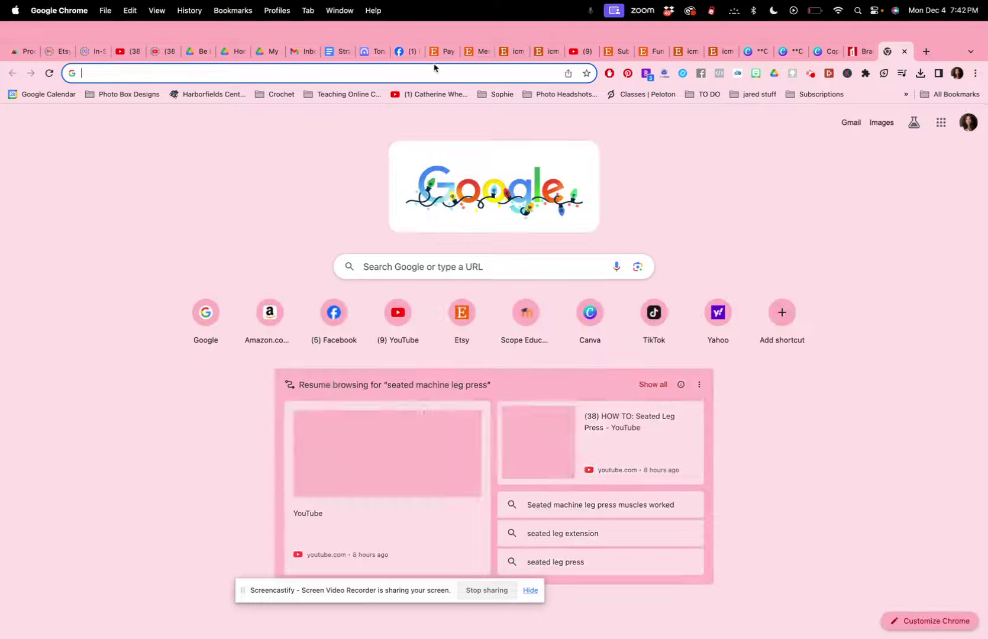
left_click(425, 74)
type("cut out the vac")
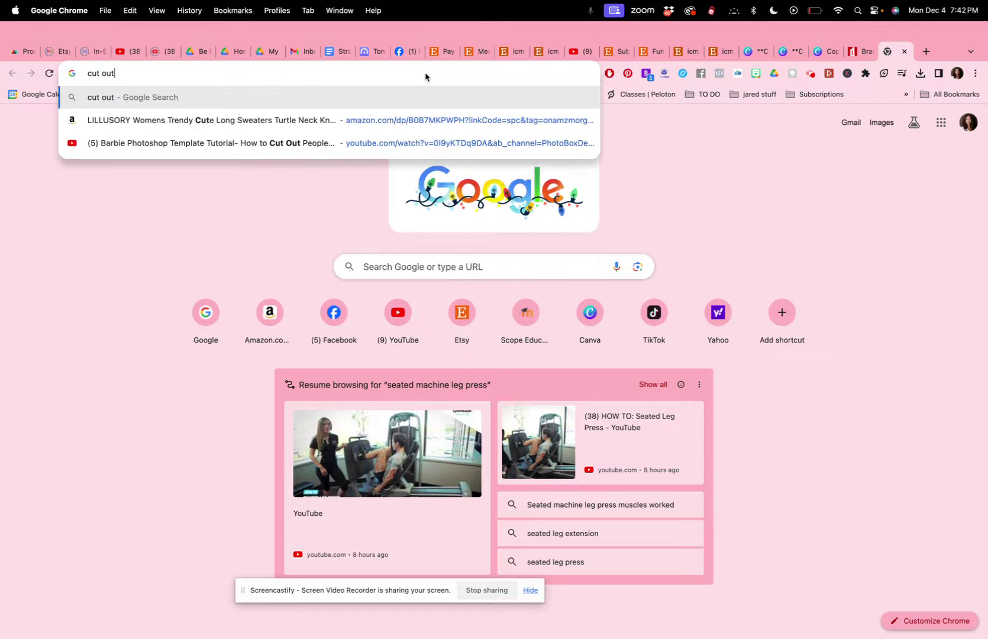
key("BackSpace")
key("BackSpace")
key("BackSpace")
type("bacg")
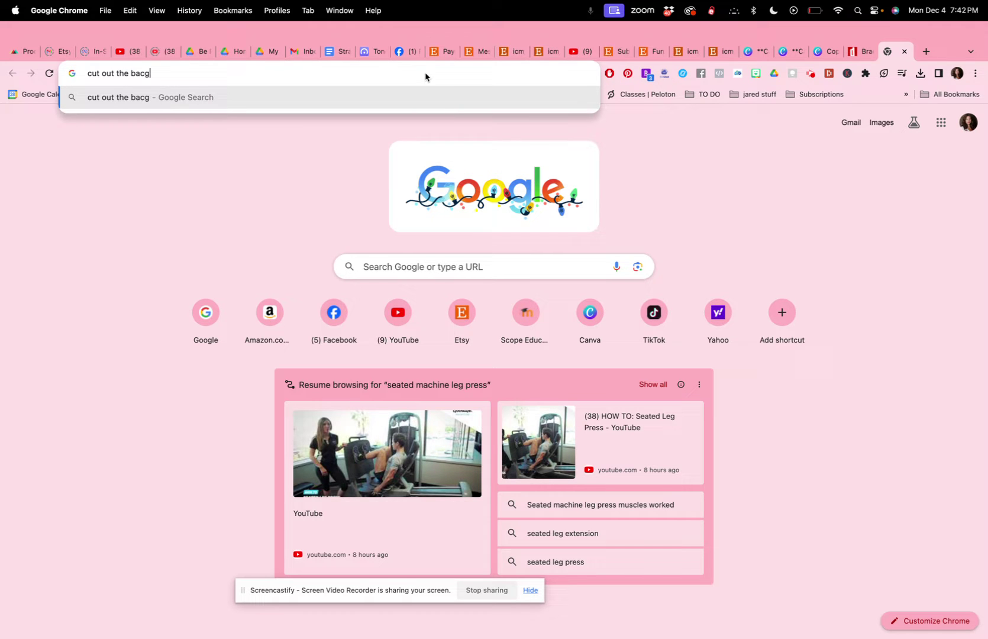
key("BackSpace")
type("k")
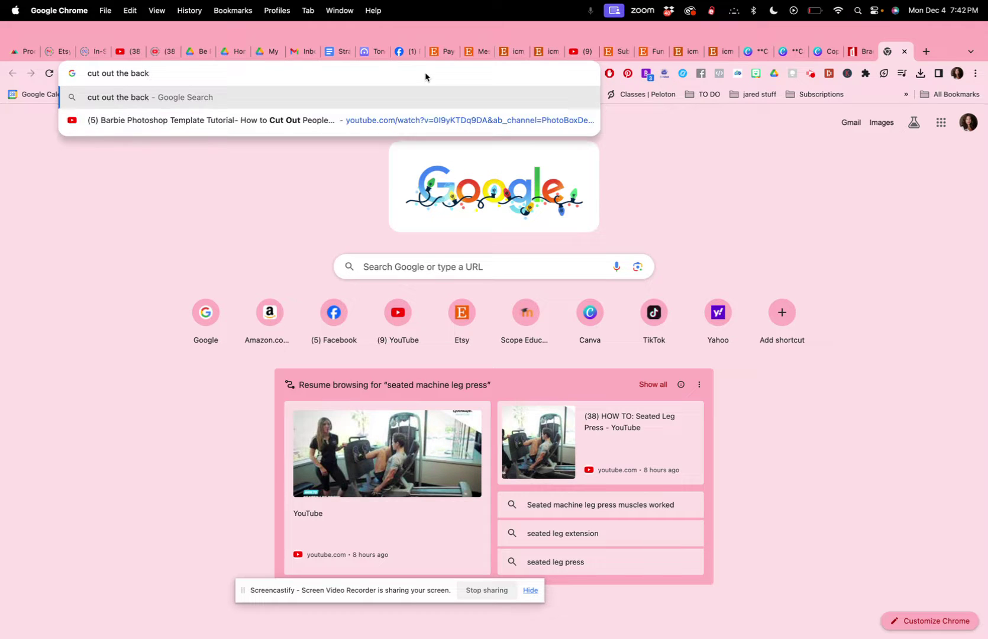
type("ground")
key("Return")
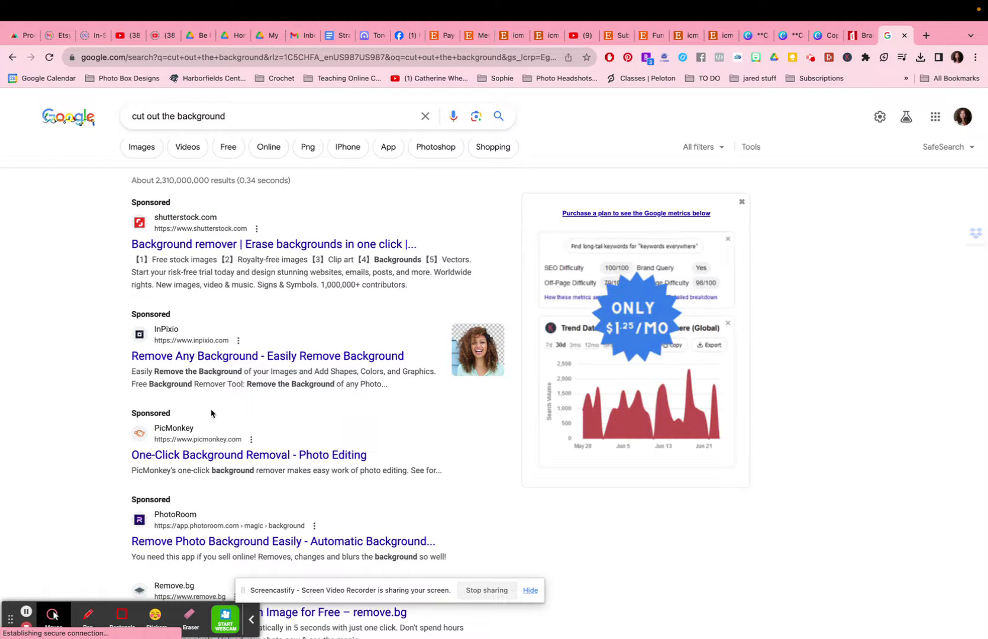
scroll(211, 413, "down", 5)
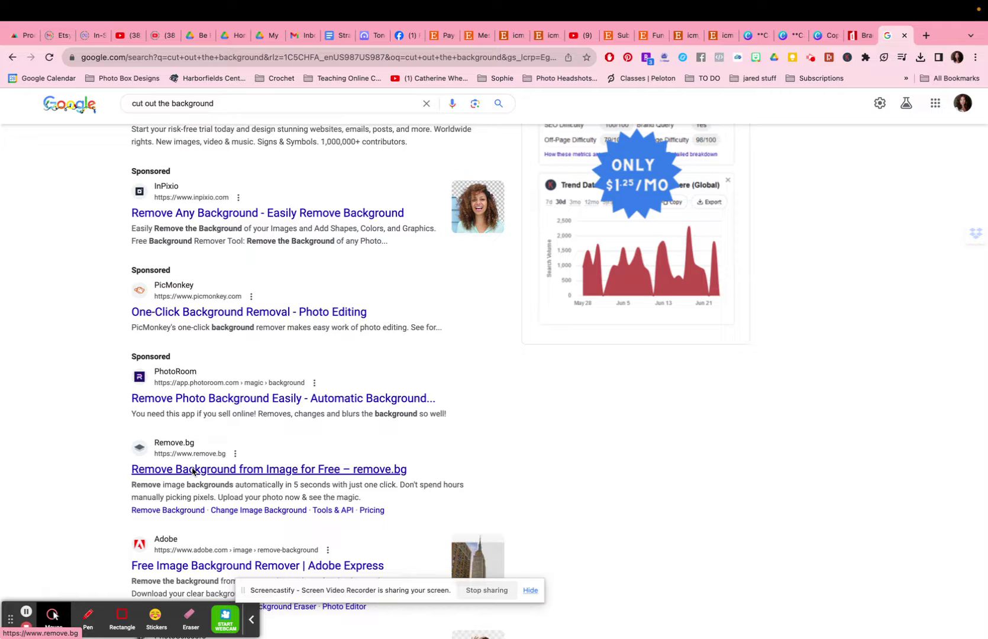
Upload 2.png to remove.bg and download the cut-out as 2-removebg-preview.png.
left_click(193, 470)
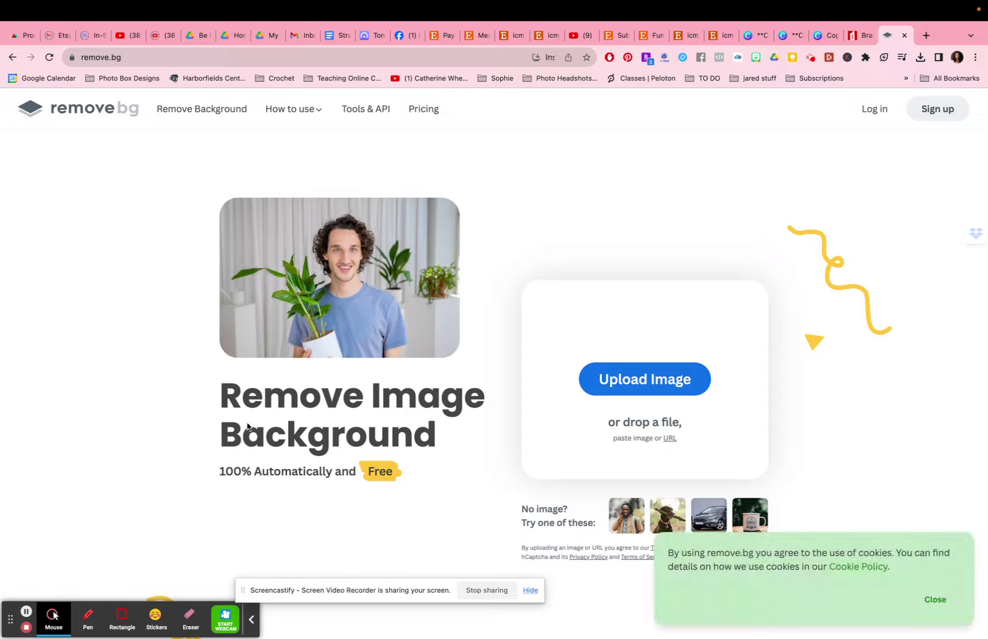
left_click(645, 382)
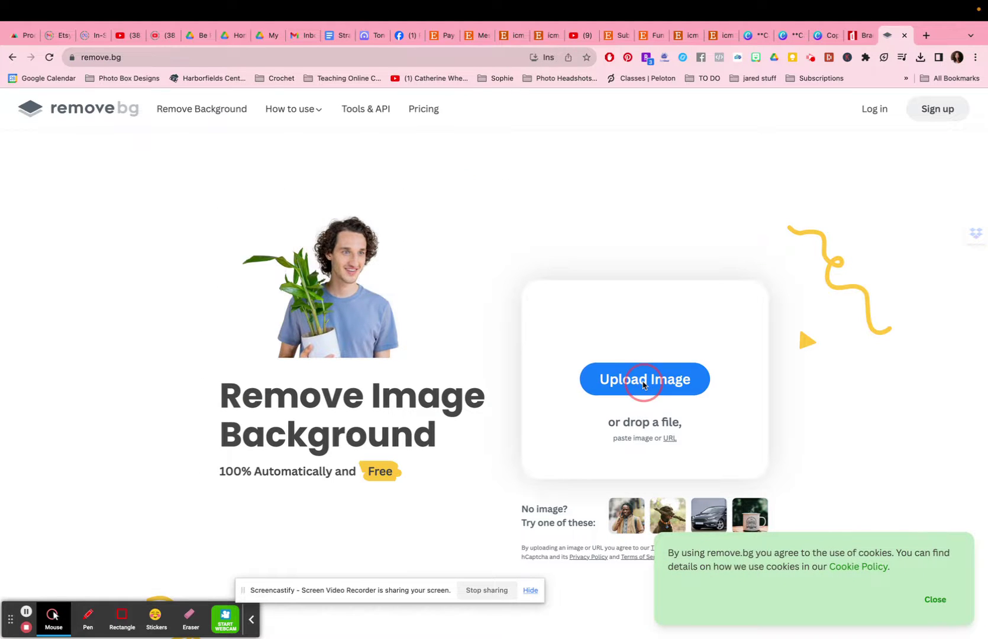
left_click(370, 262)
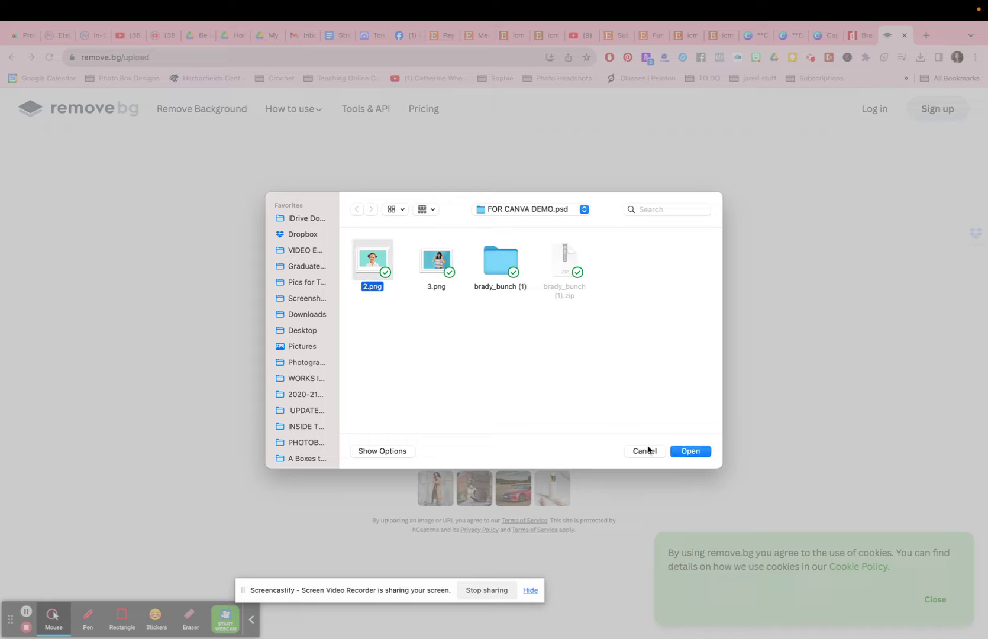
left_click(687, 453)
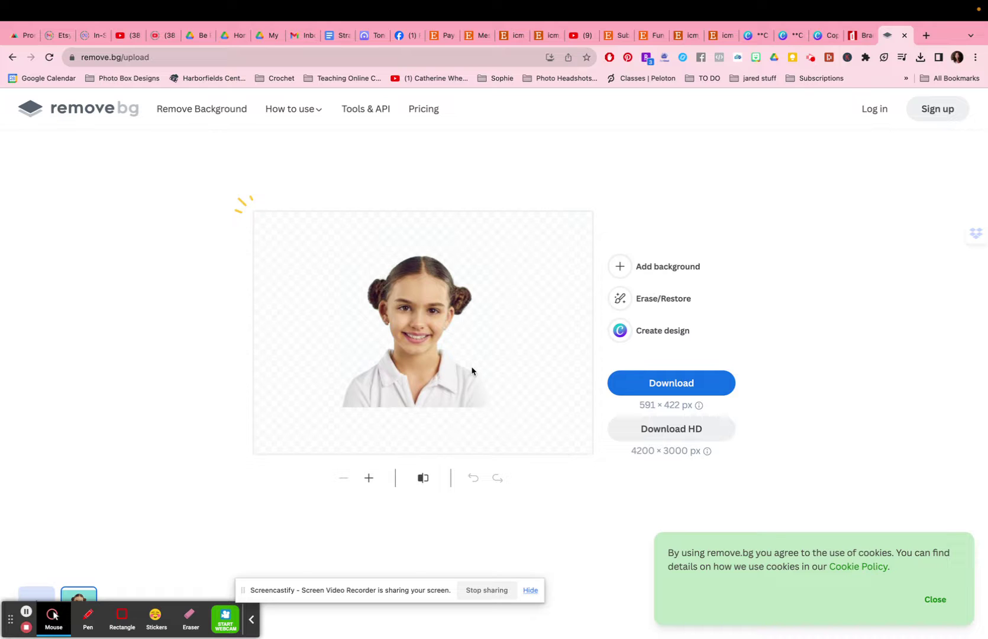
left_click(683, 383)
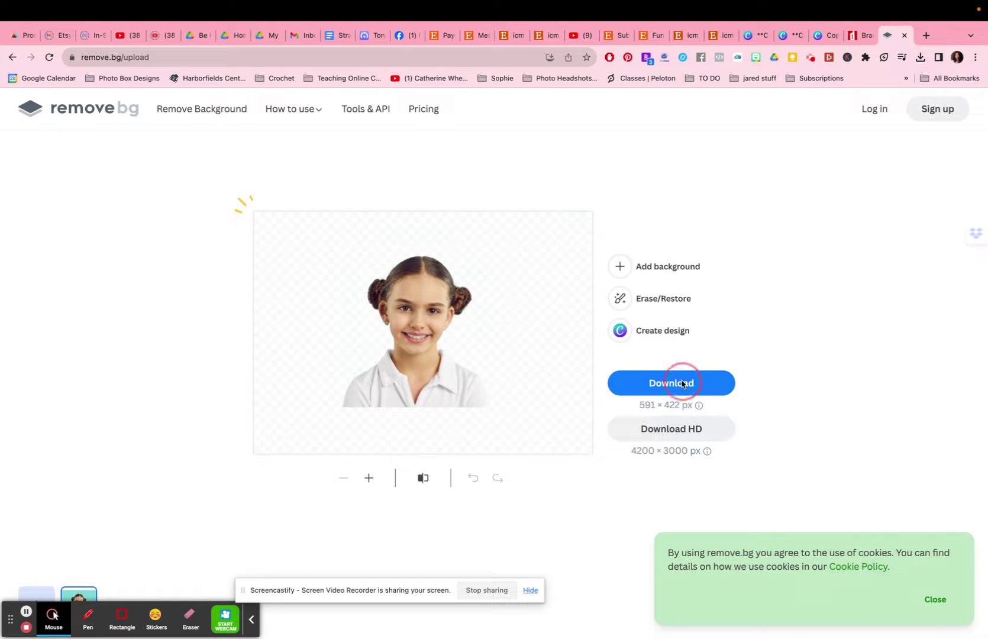
left_click(699, 444)
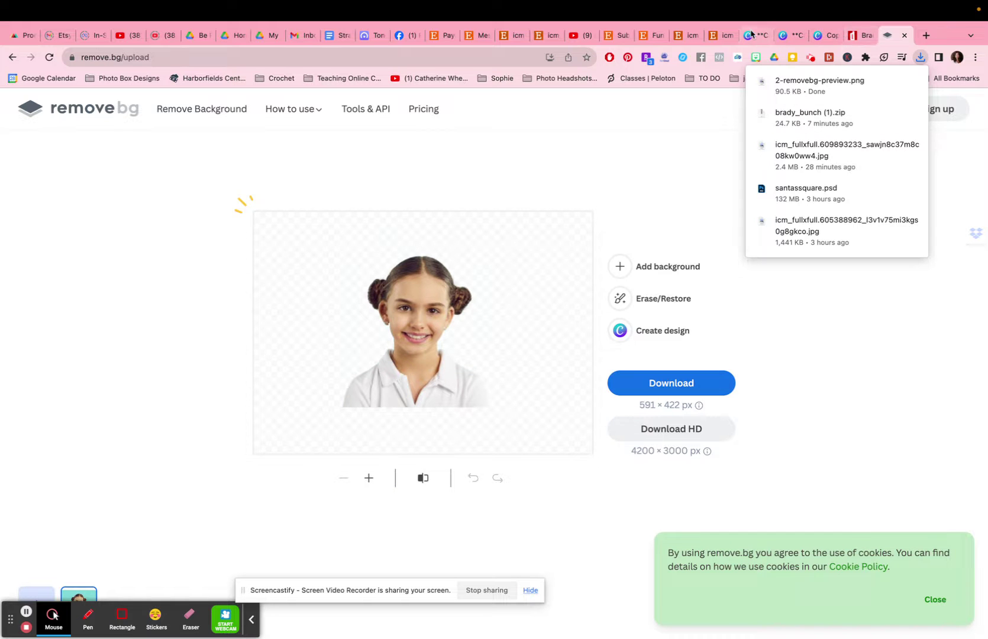
Back in Canva, upload 2-removebg-preview.png into the uploaded images.
left_click(818, 39)
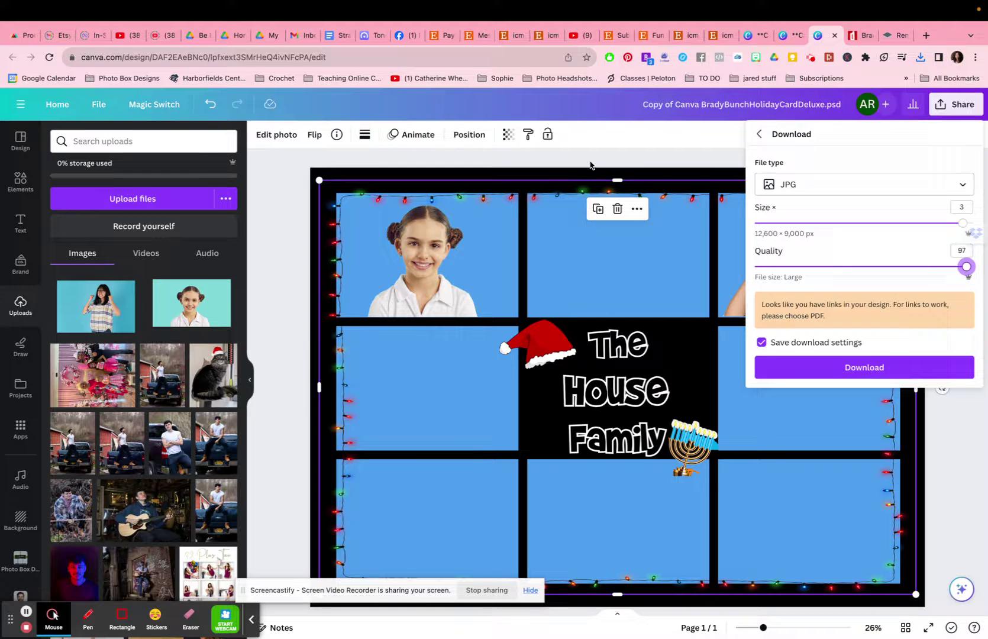
left_click(159, 199)
left_click(501, 268)
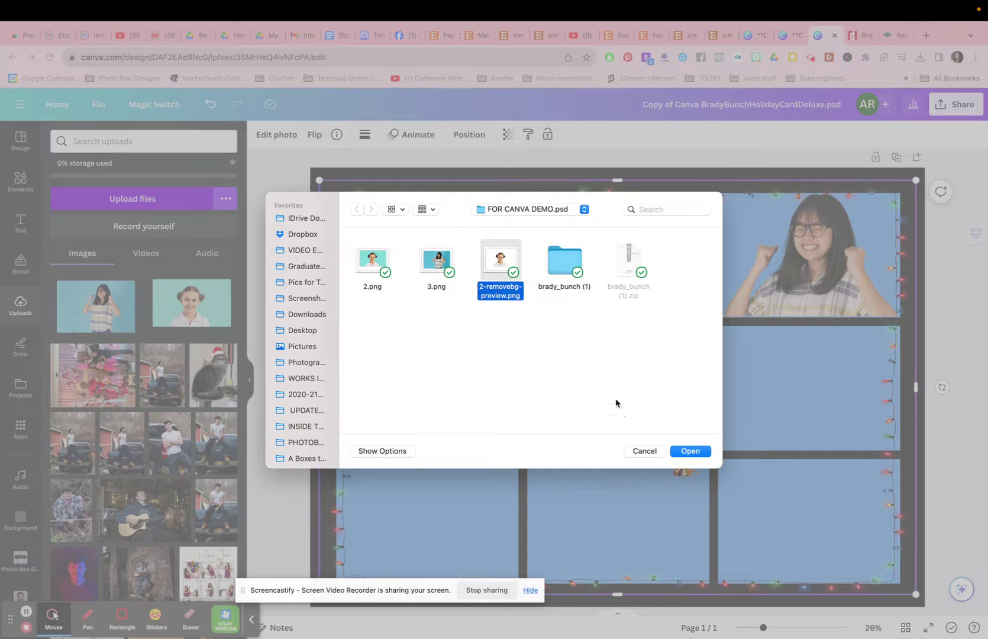
left_click(678, 451)
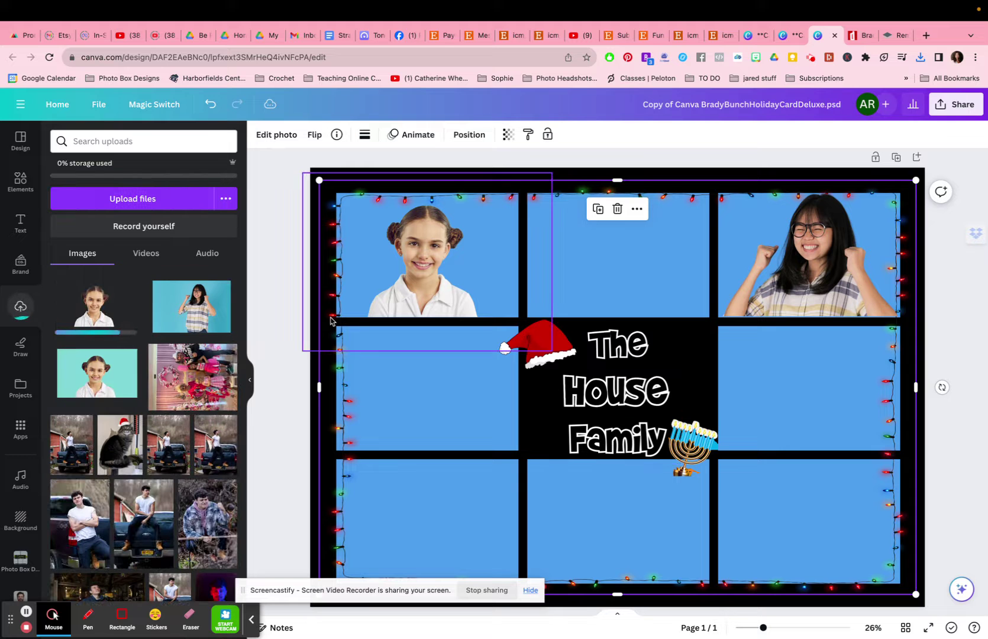